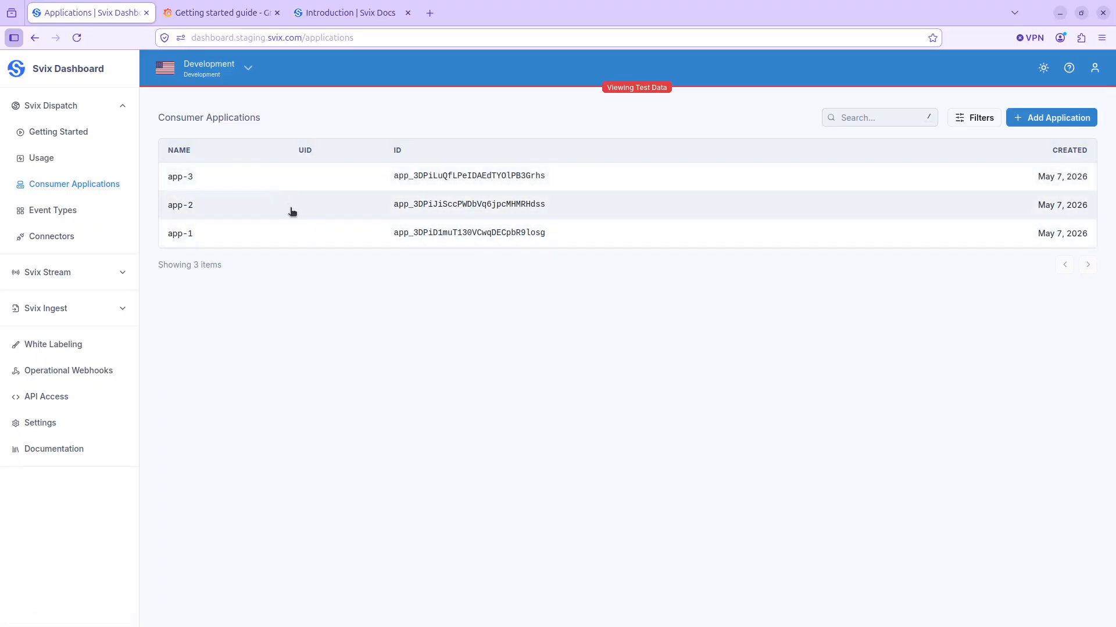
- Enable OpenTelemetry under Observability in the Development environment's general settings
left_click(56, 427)
scroll(491, 465, "down", 5)
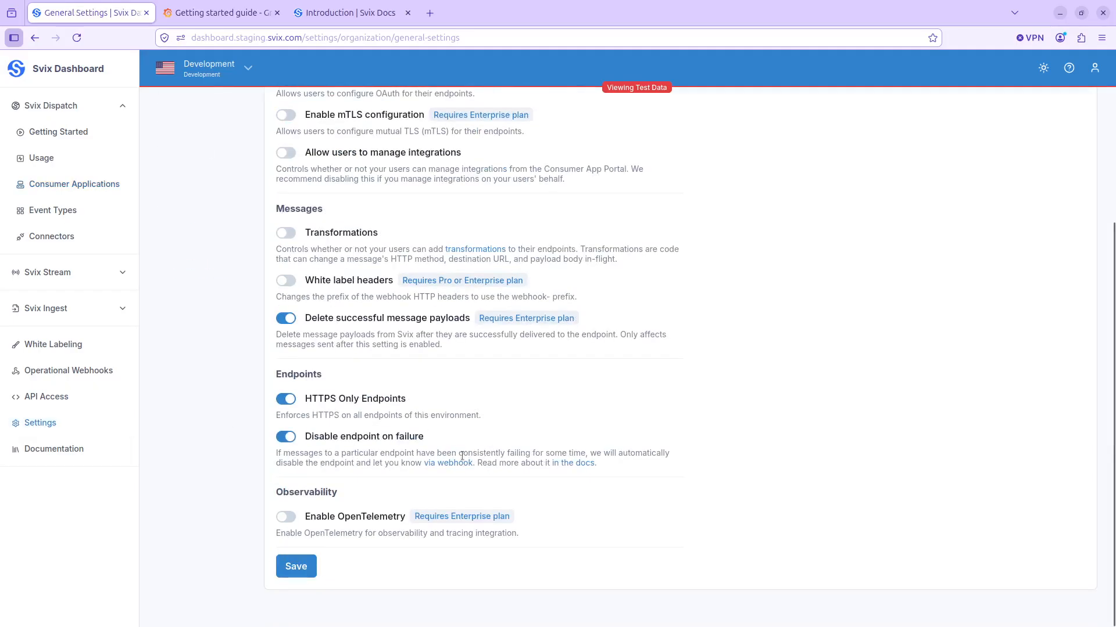
left_click(285, 519)
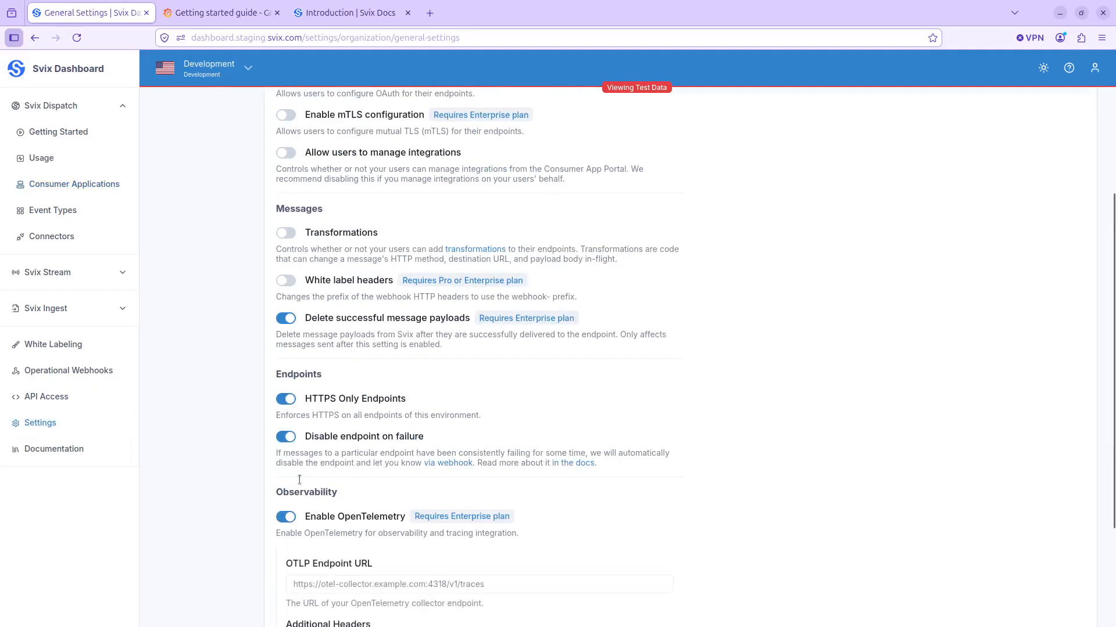
scroll(309, 456, "down", 3)
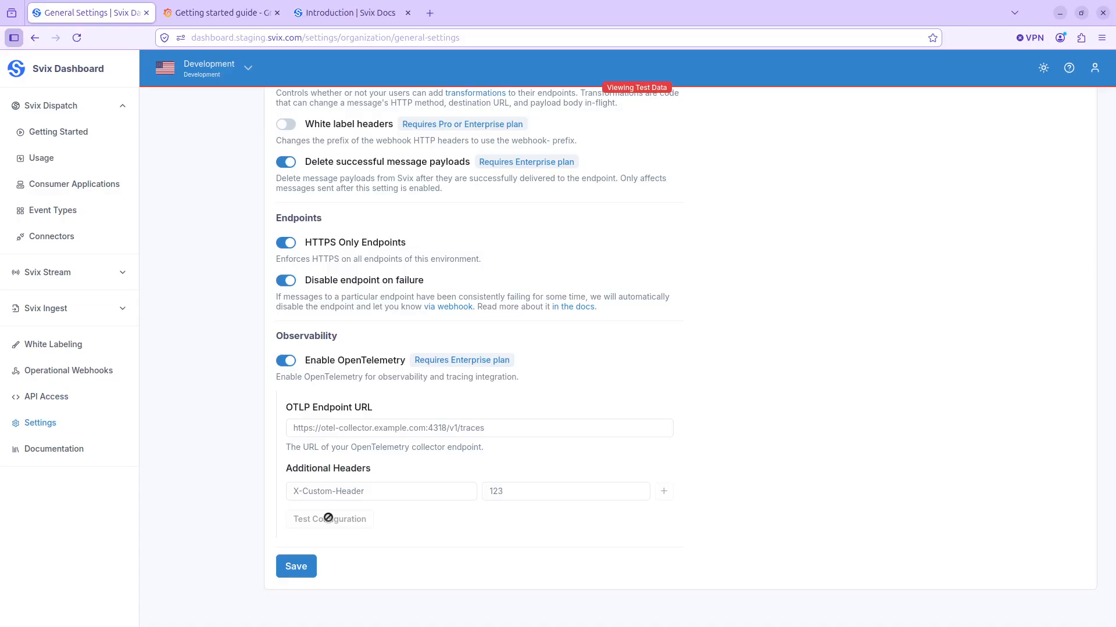
- Switch to Grafana and start the OpenTelemetry (OTLP) setup as a new connection
left_click(201, 8)
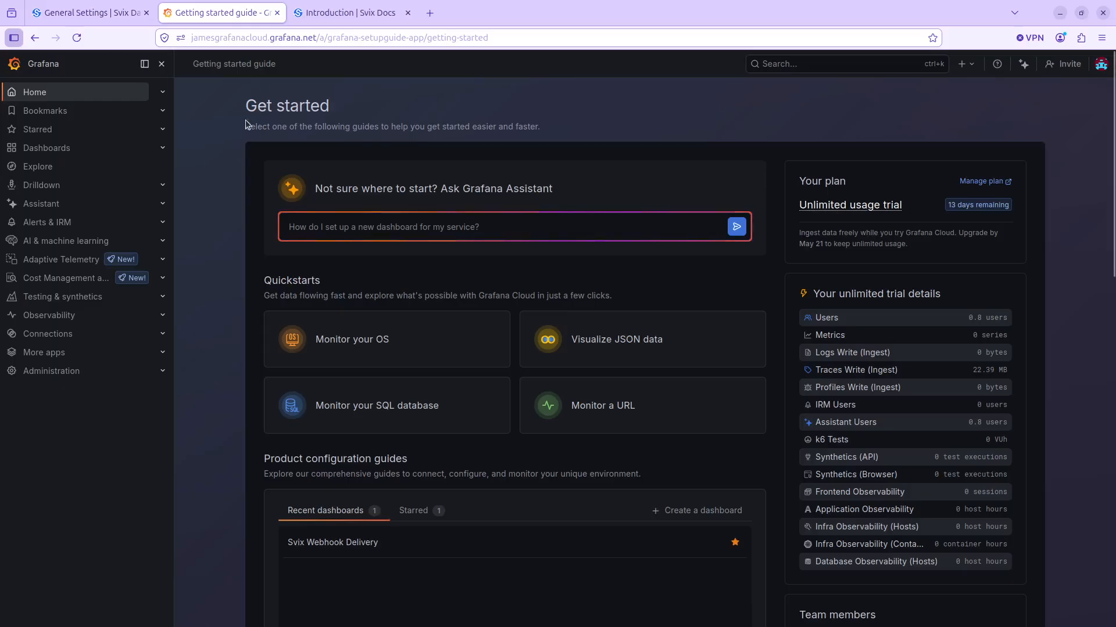
left_click(162, 334)
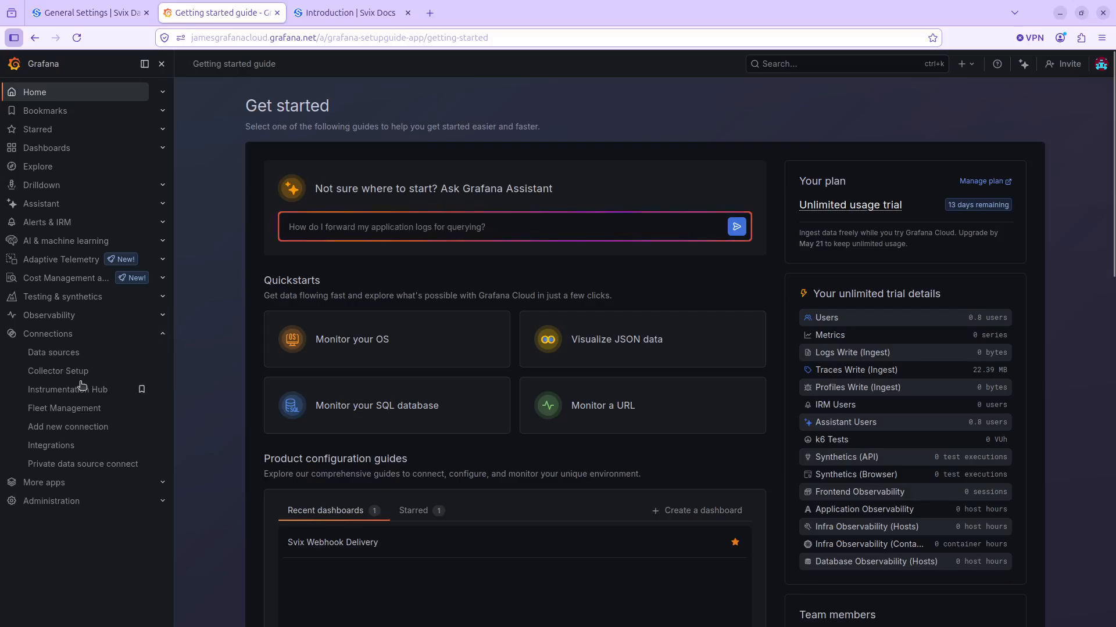
left_click(82, 431)
scroll(260, 338, "down", 2)
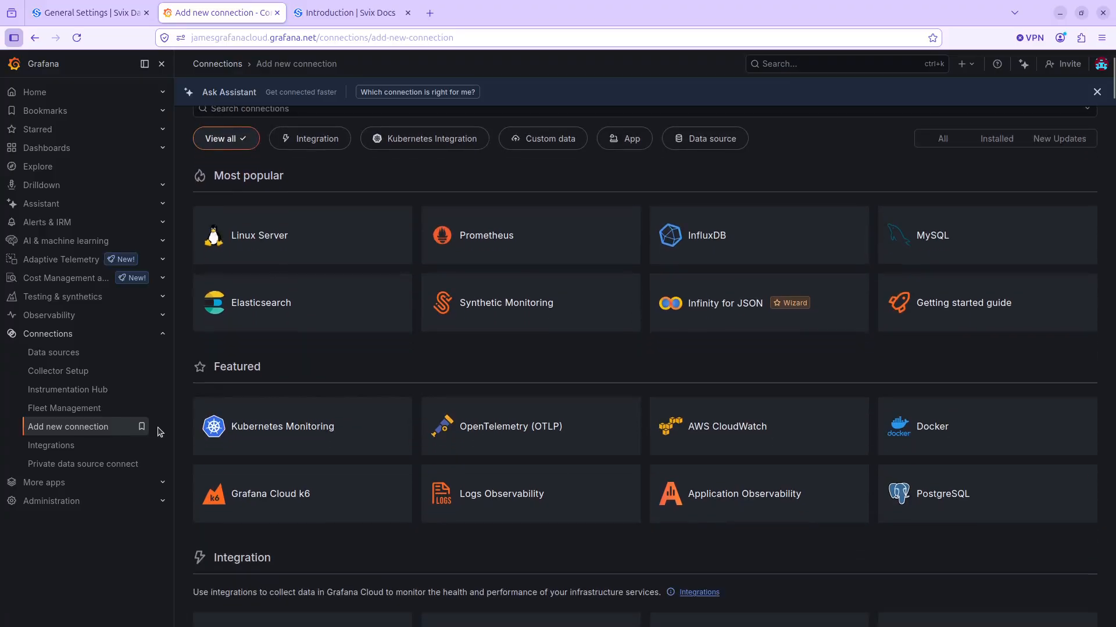
left_click(512, 439)
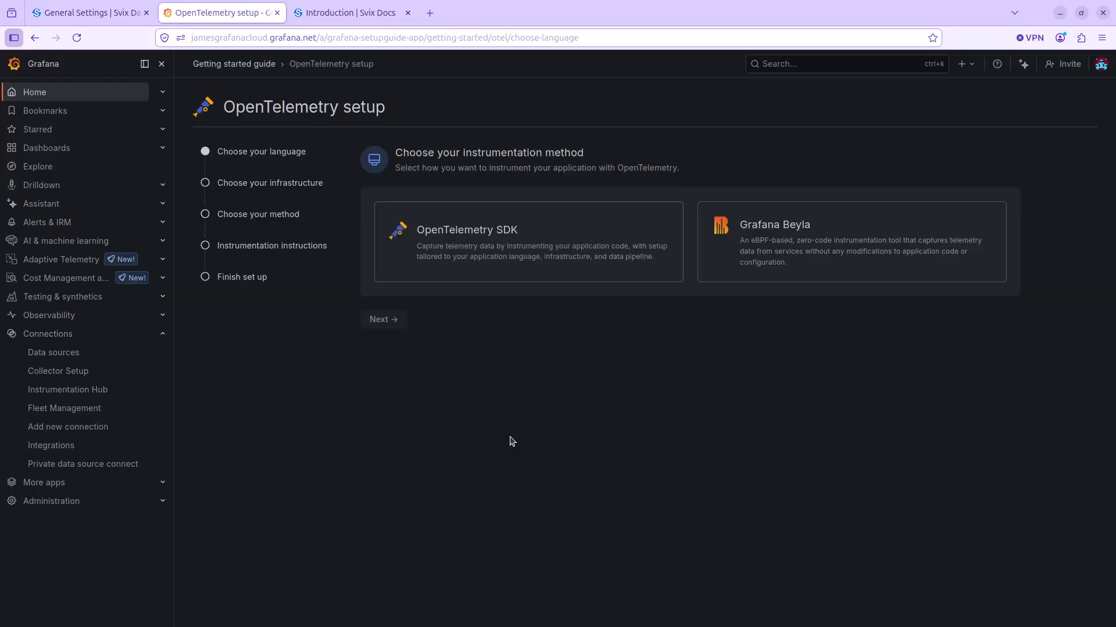
- Configure the OpenTelemetry setup with the OpenTelemetry SDK, language Other, Serverless infrastructure and the OpenTelemetry Collector method
left_click(512, 228)
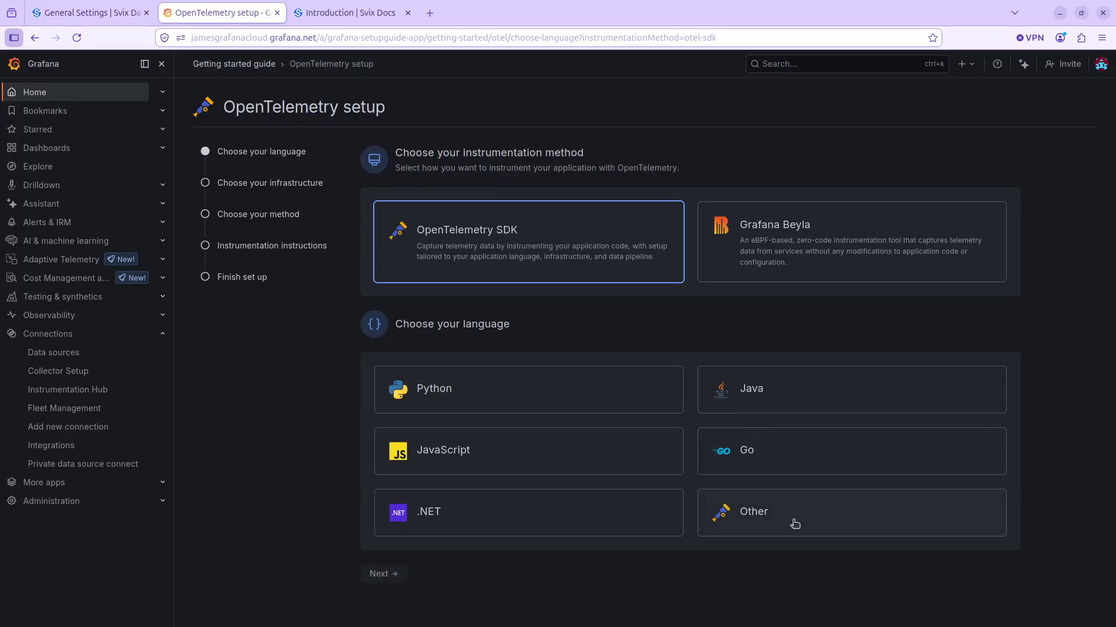
left_click(795, 524)
left_click(382, 574)
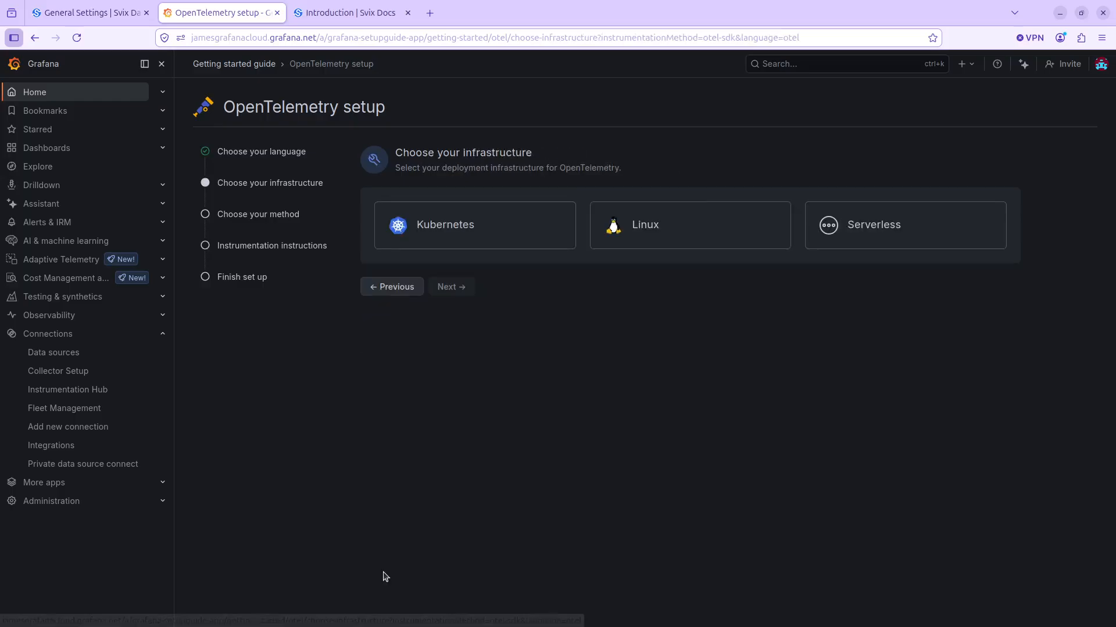
left_click(861, 234)
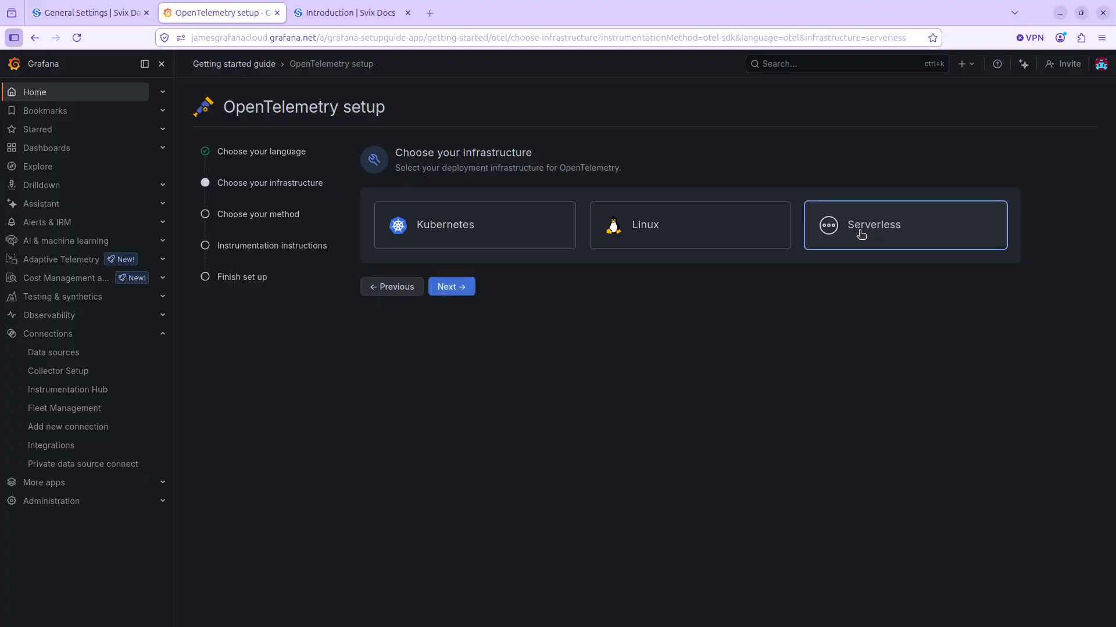
left_click(451, 294)
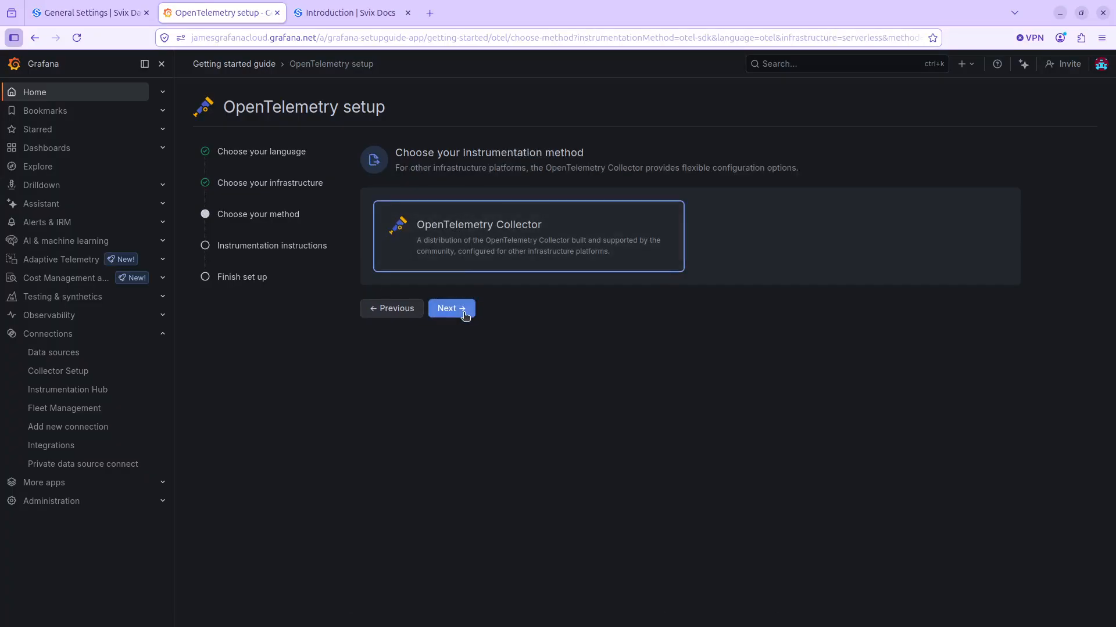
left_click(463, 313)
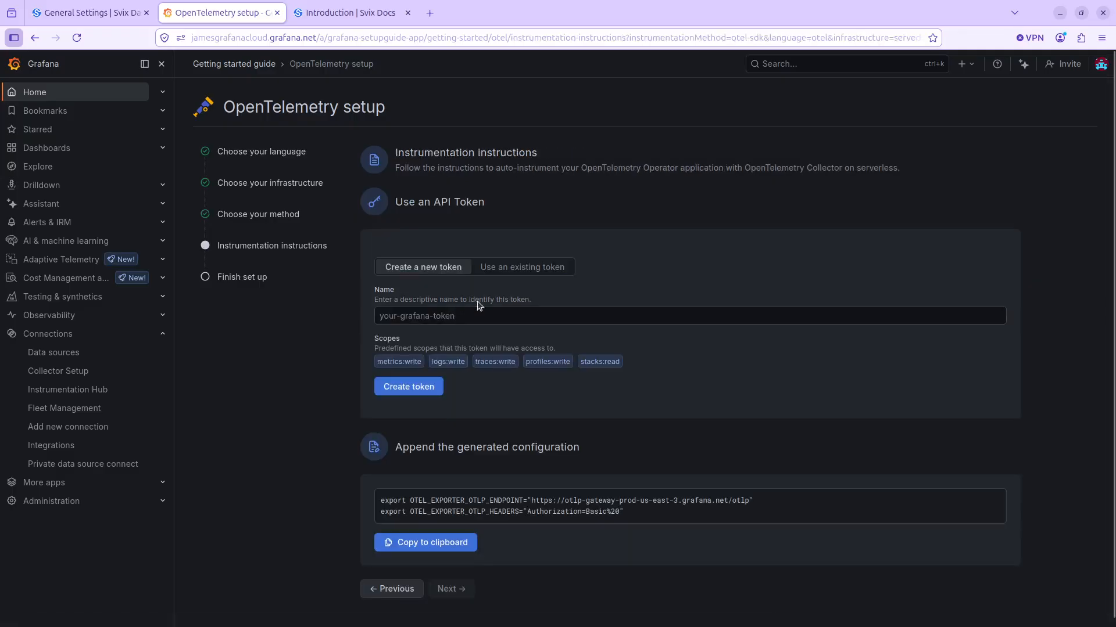
- Create a new API token named abc-def-123 with the predefined scopes
left_click(573, 320)
scroll(617, 292, "down", 1)
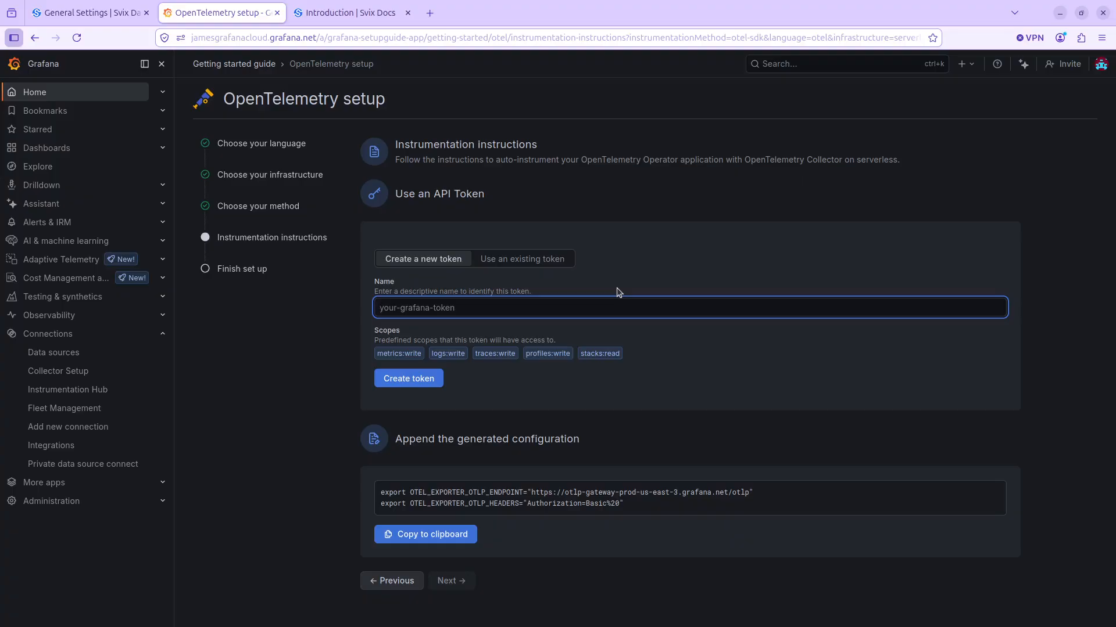
type("bac-def")
key("ctrl+a")
type("abc-def-123")
left_click(413, 382)
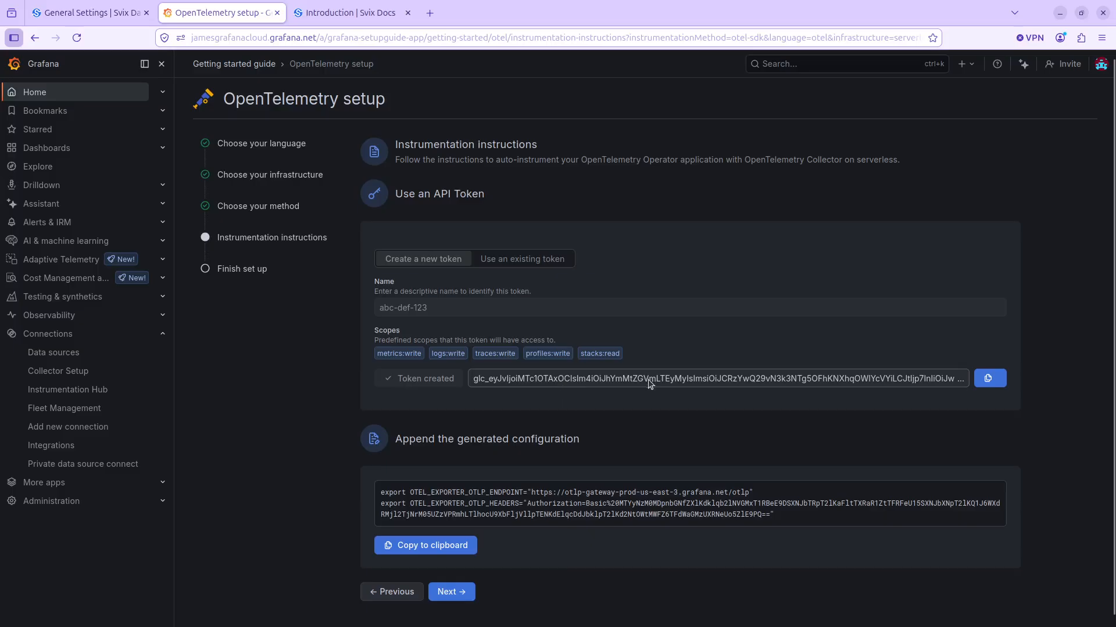
- Copy the OTLP endpoint URL from the generated configuration
scroll(610, 395, "down", 1)
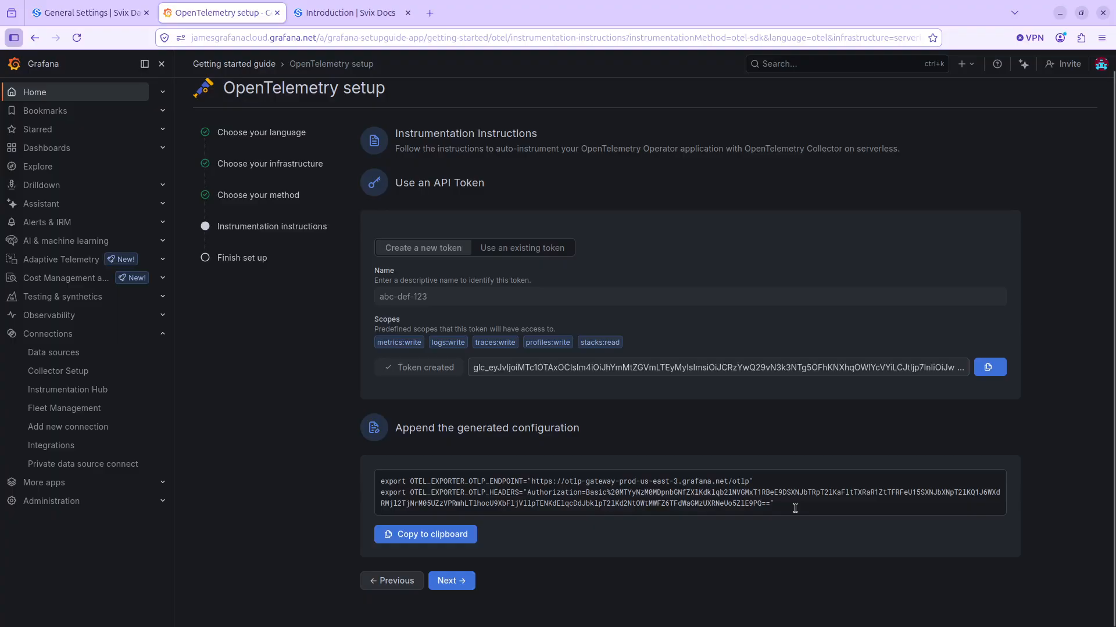
left_click_drag(795, 508, 326, 478)
left_click(485, 517)
left_click_drag(750, 482, 532, 480)
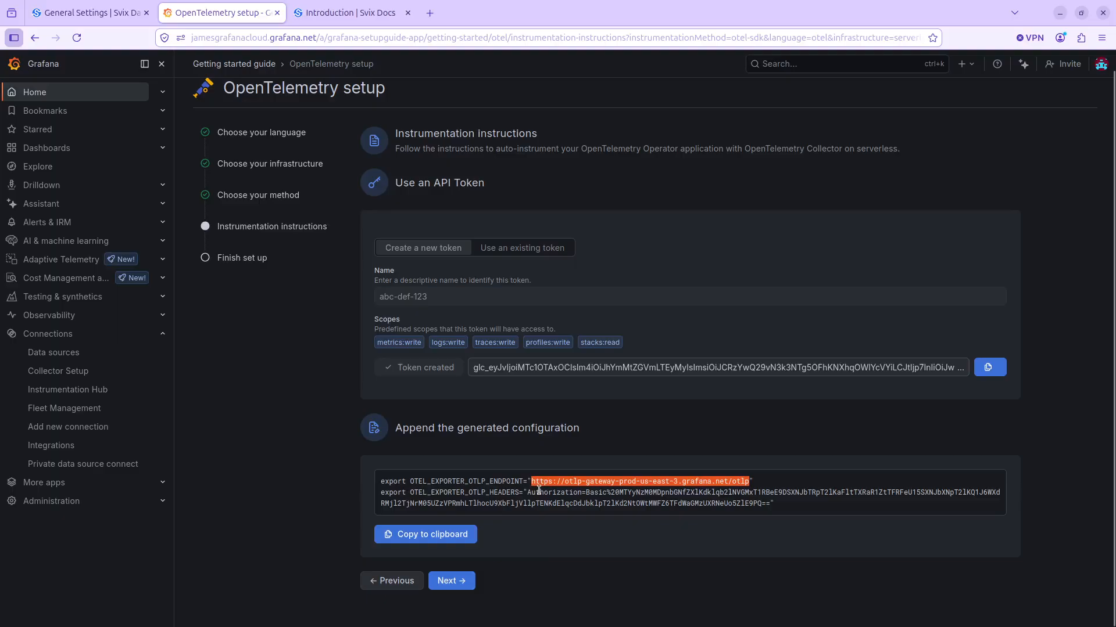
left_click(98, 4)
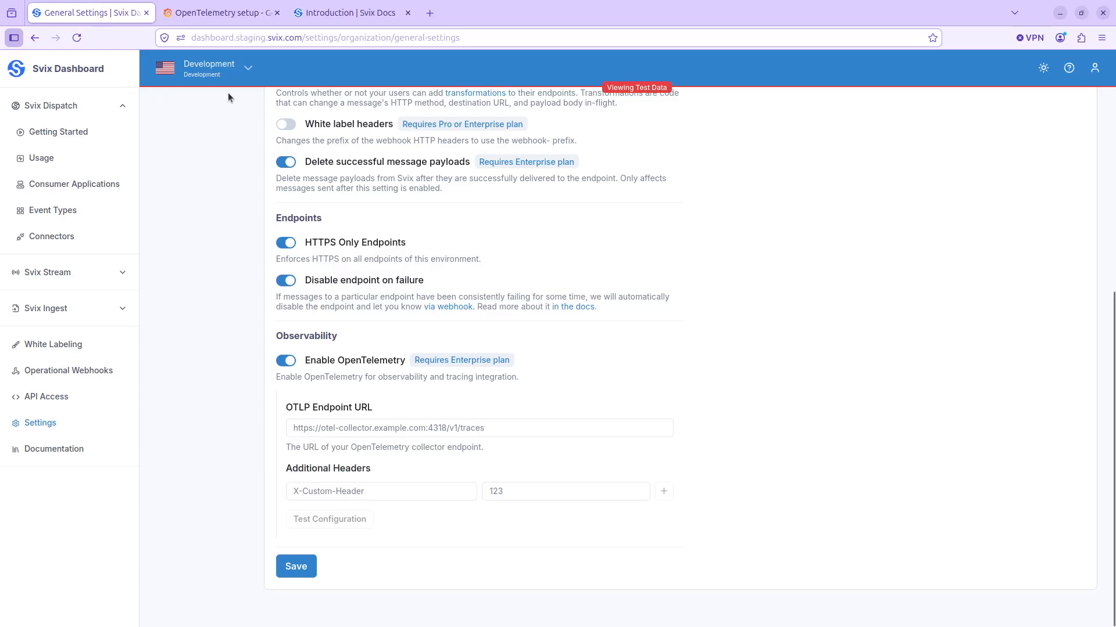
left_click(340, 430)
type("https://otlp-gateway-prod-us-east-3.grafana.net/otlp")
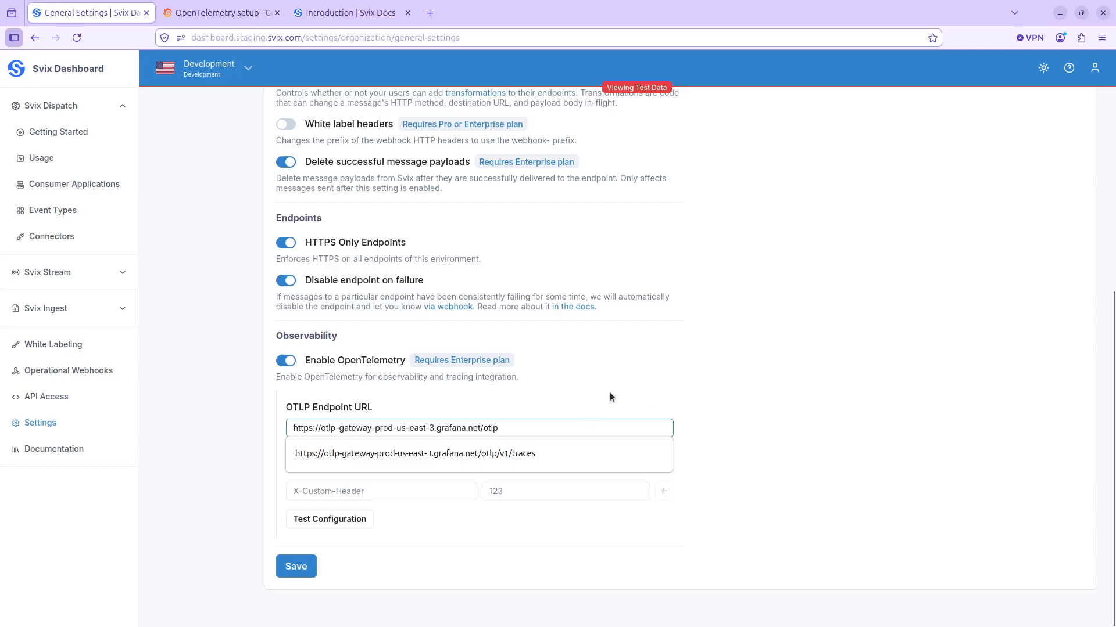
left_click(529, 430)
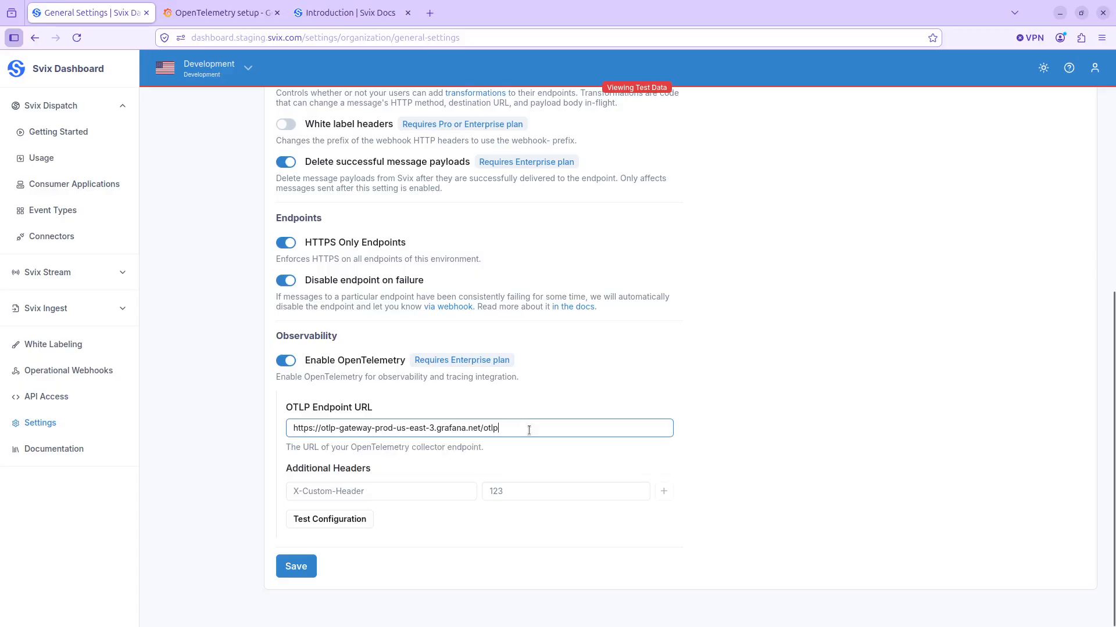
type("/v1/")
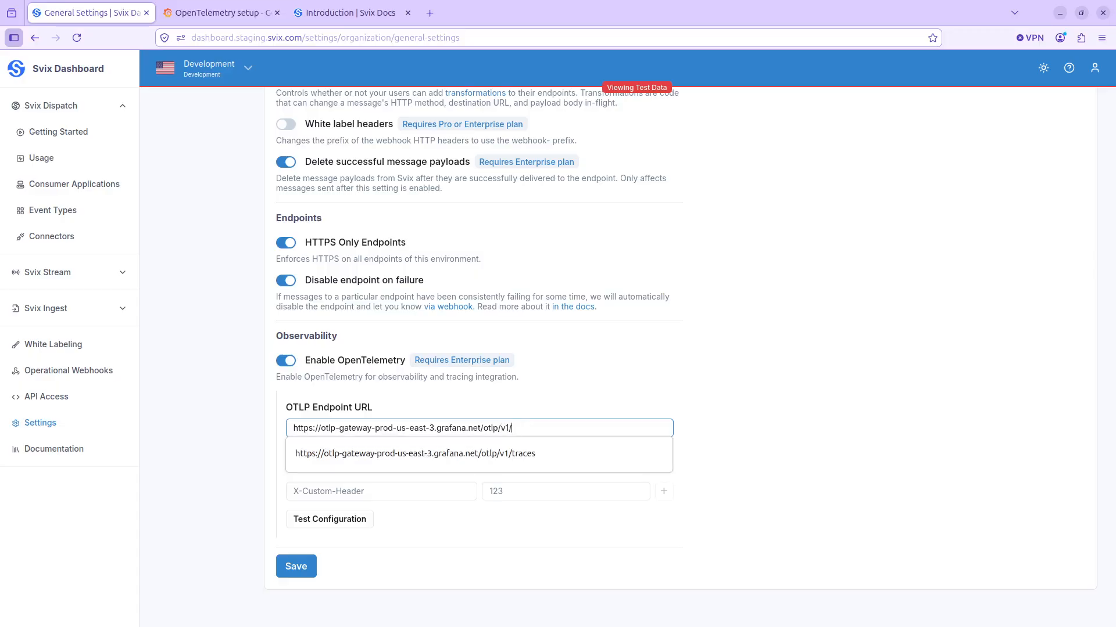
type("traces")
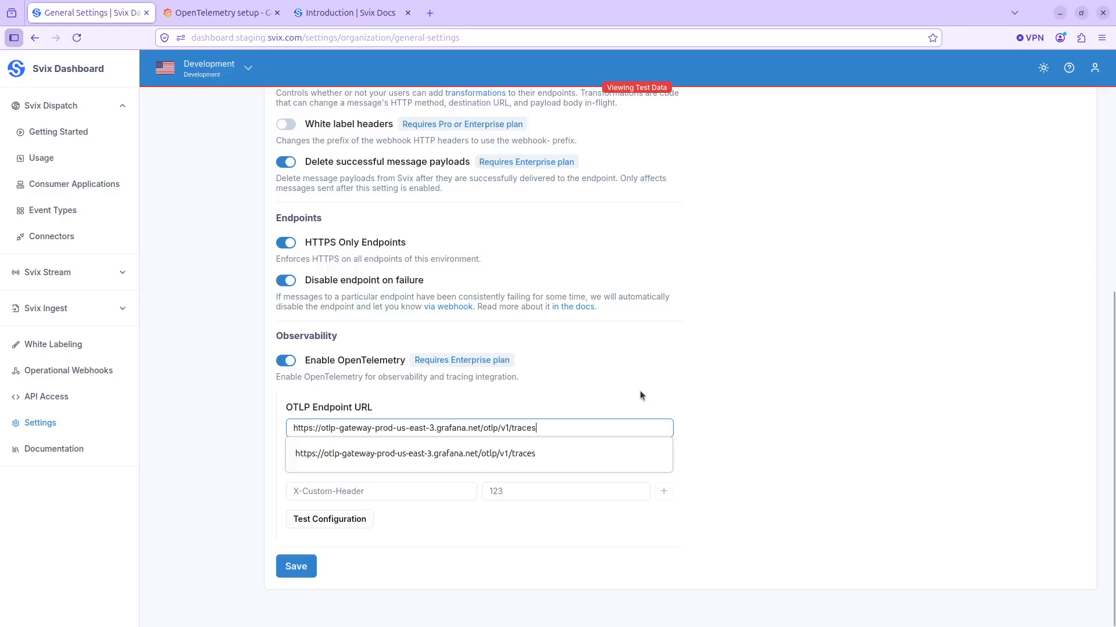
left_click(666, 405)
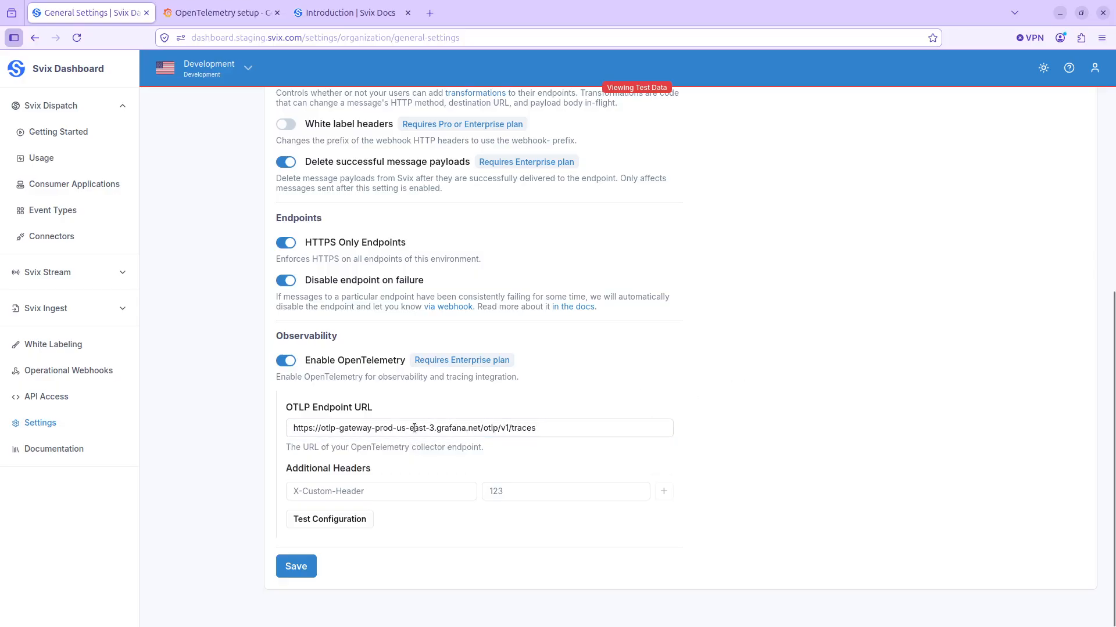
mouse_move(497, 429)
left_mouse_down()
mouse_move(545, 432)
mouse_move(500, 427)
left_mouse_up()
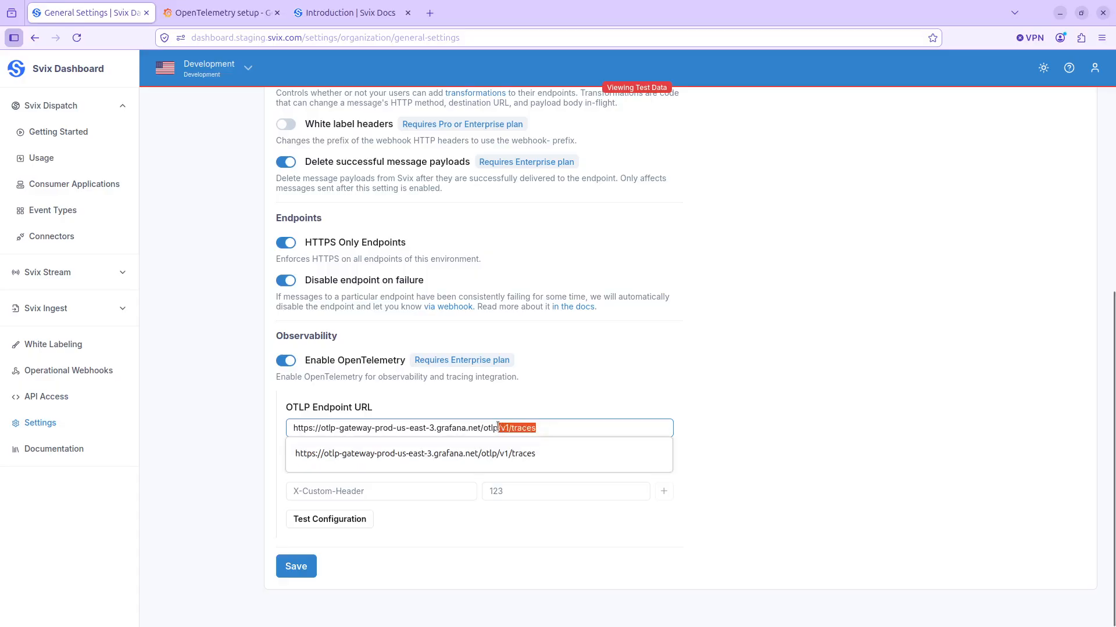
left_click(819, 397)
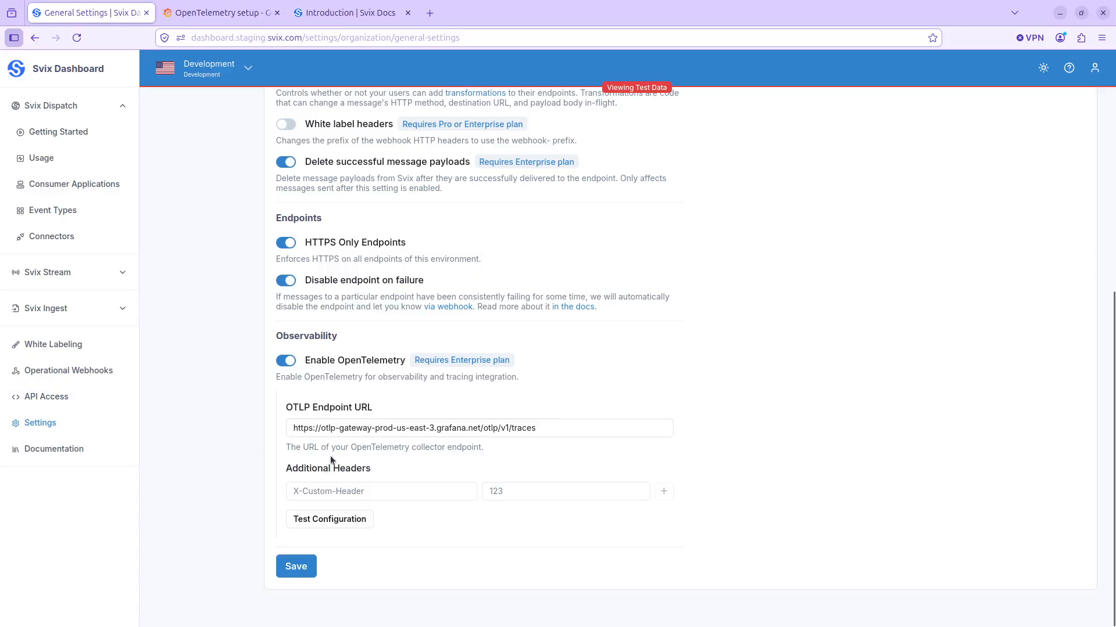
- Copy the Basic authorization value from Grafana's generated configuration and enter it in Svix as an additional header named Authorization
left_click(197, 6)
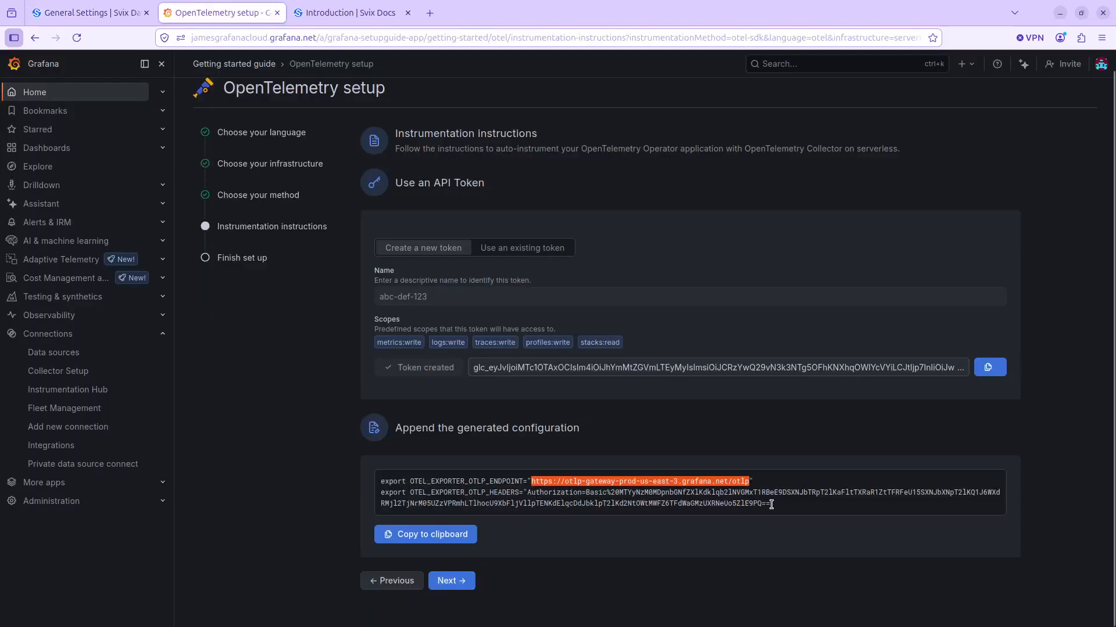
left_click_drag(771, 505, 583, 492)
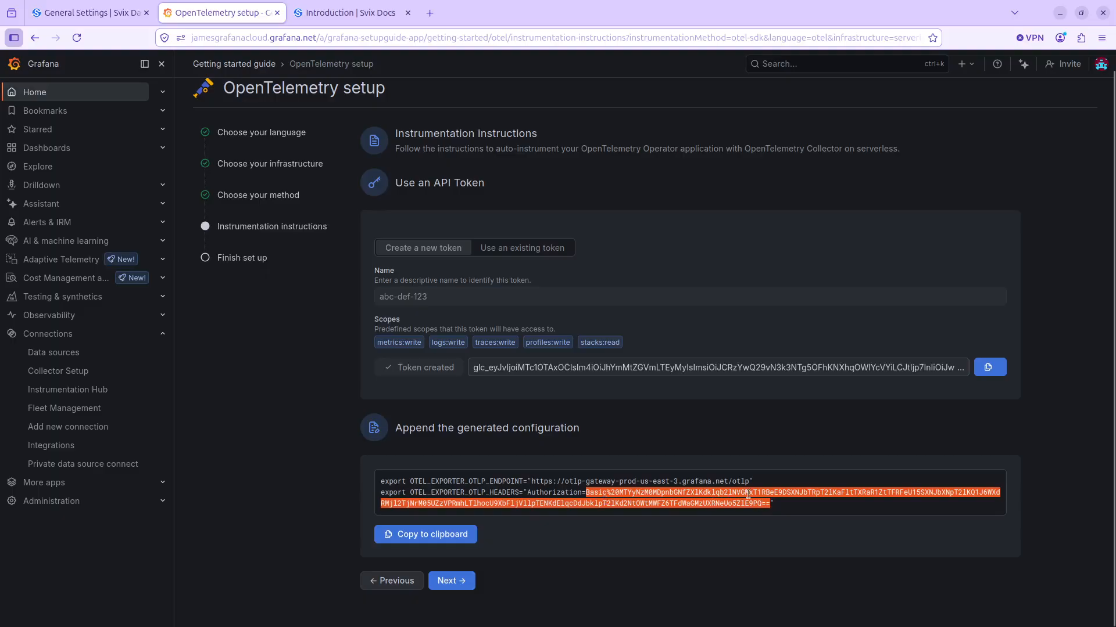
left_click(123, 5)
left_click(544, 499)
key("ctrl+v")
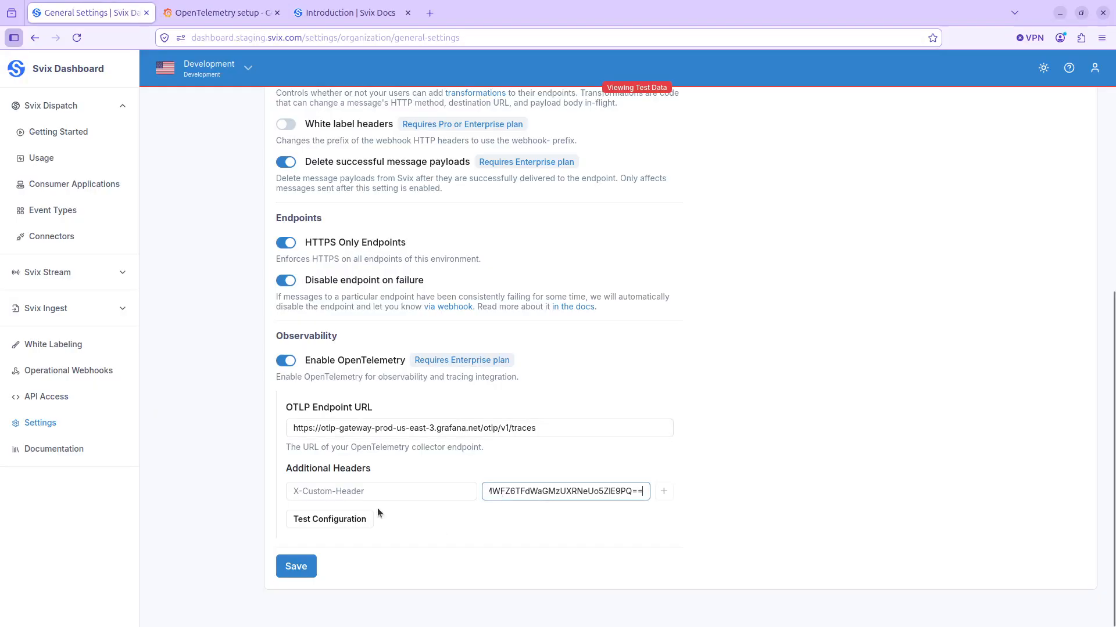
left_click(368, 492)
type("Aut")
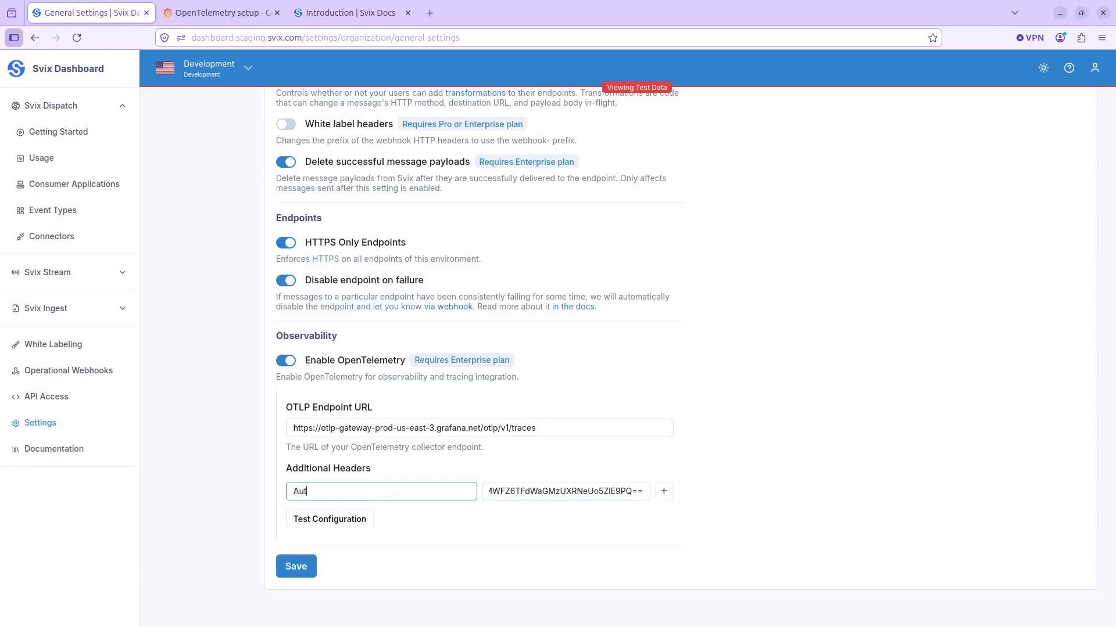
type("horization")
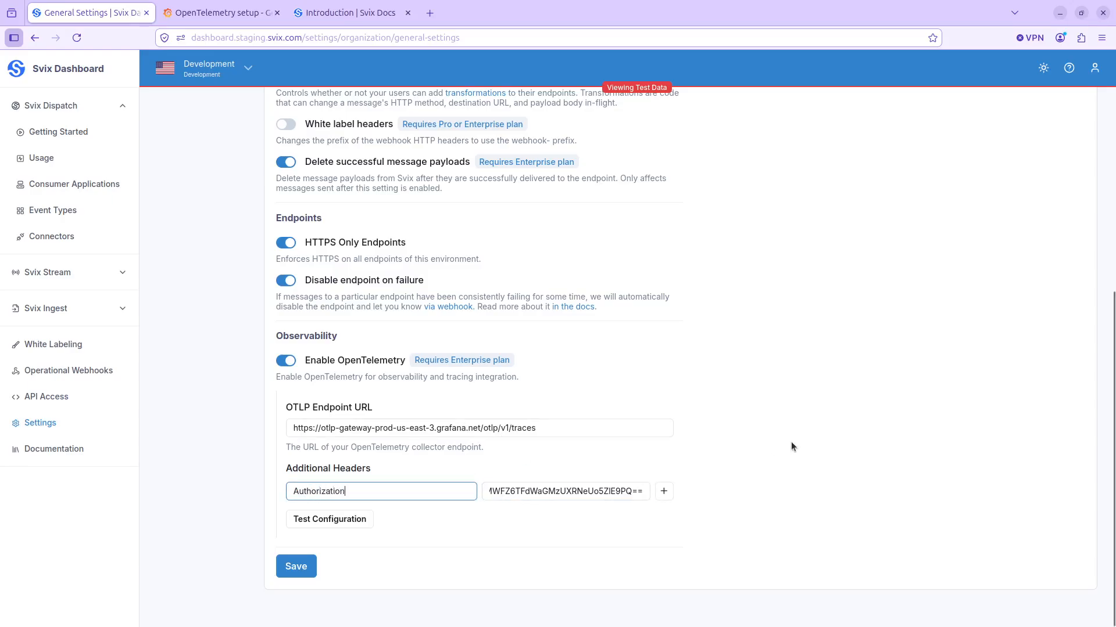
left_click(794, 448)
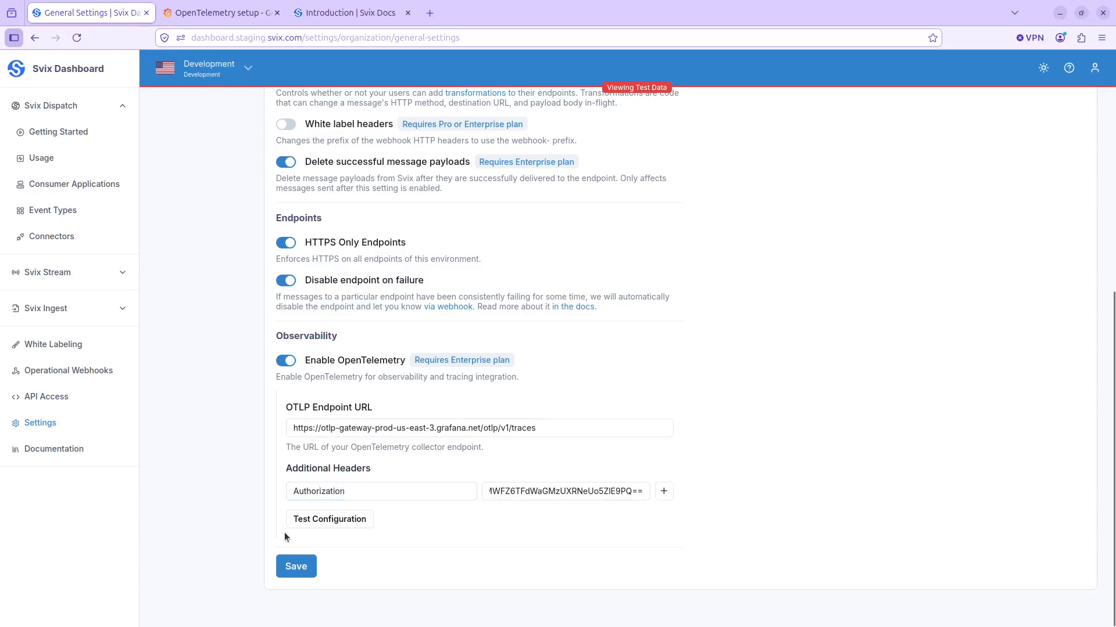
- Test the OpenTelemetry configuration and check the start and end of the Authorization header value
left_click(321, 524)
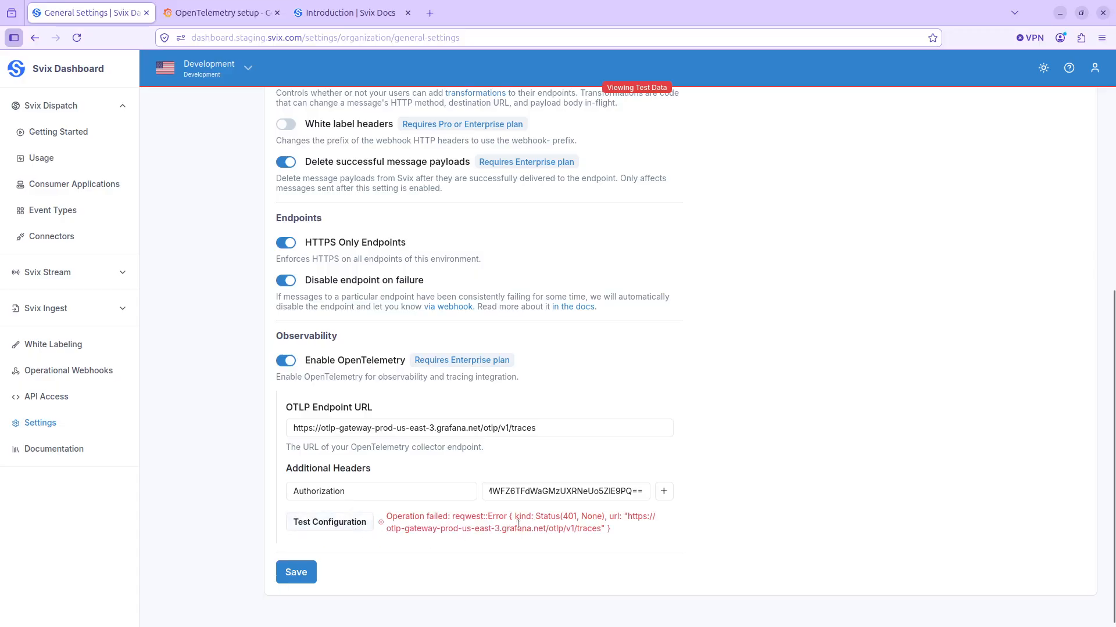
left_click_drag(559, 491, 366, 484)
left_click(536, 491)
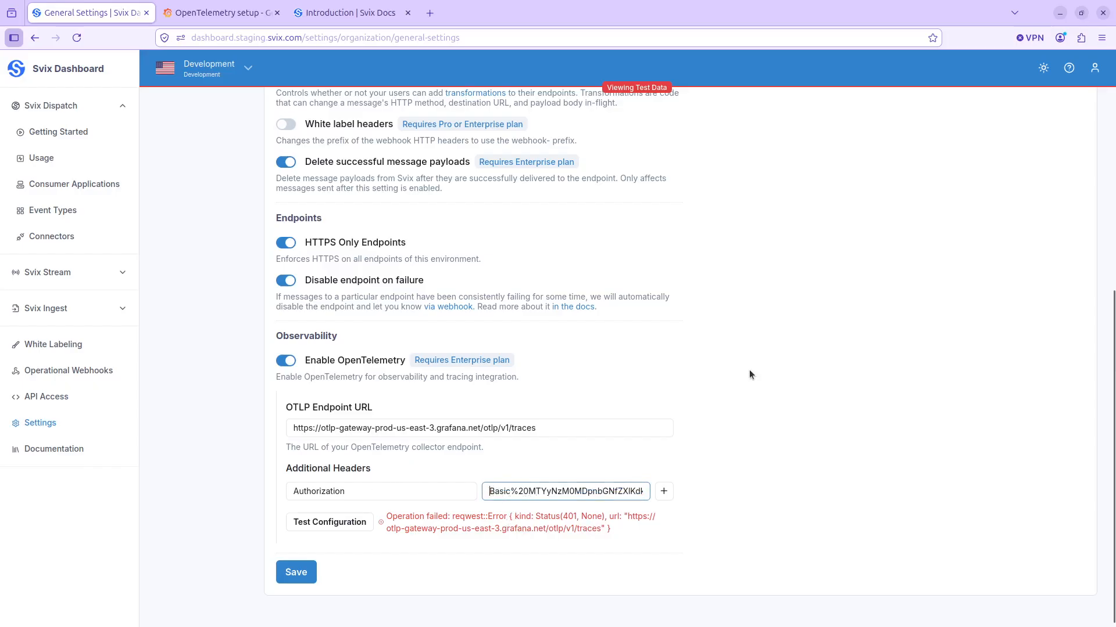
key("End")
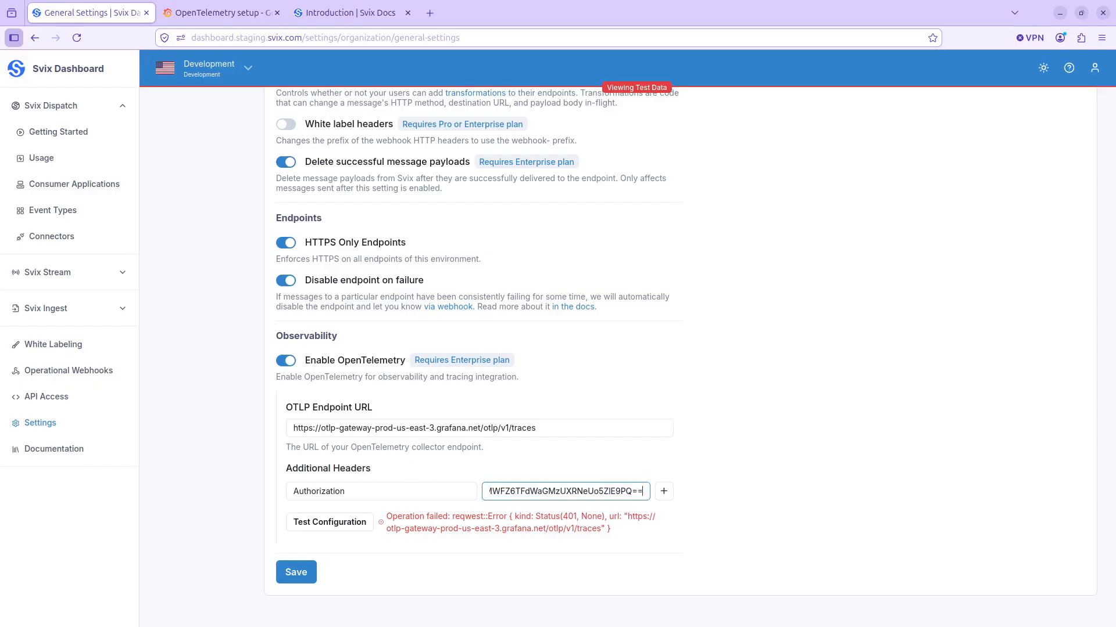
- Copy the Basic authorization value again from Grafana's generated configuration and replace the Authorization header value in Svix with it
left_click(185, 5)
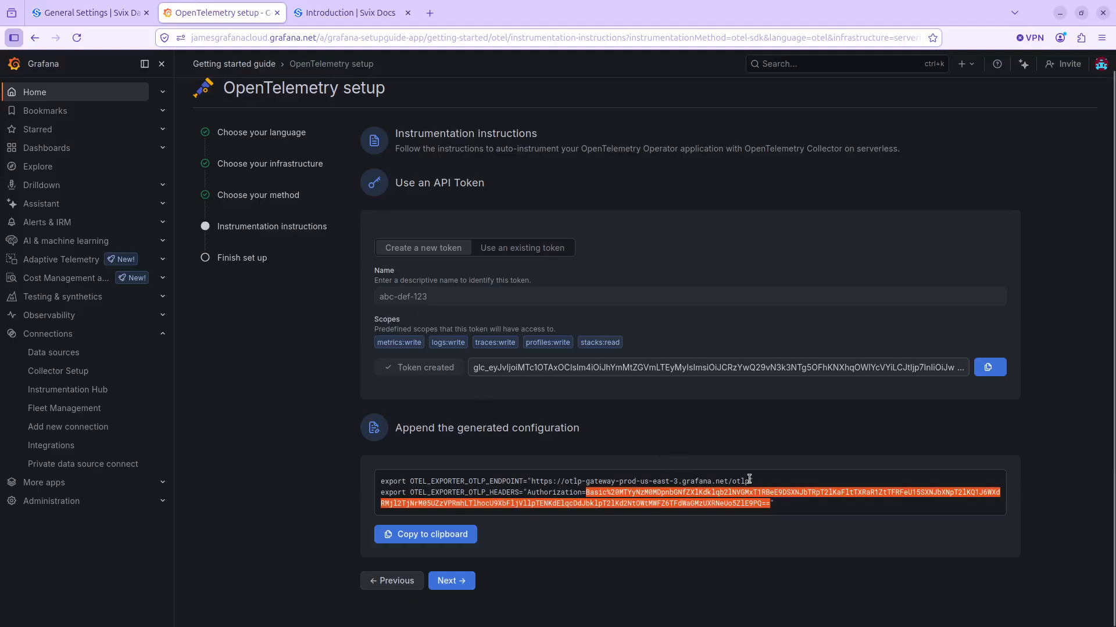
left_click(765, 500)
left_click_drag(774, 505, 587, 492)
left_click(87, 13)
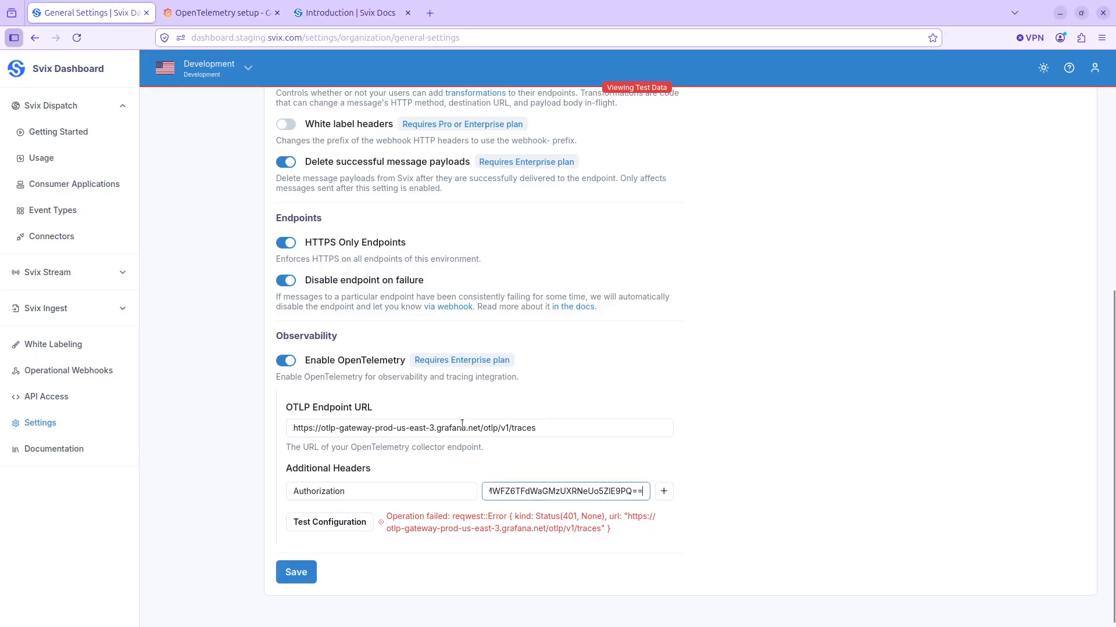
triple_click(541, 489)
key("ctrl+v")
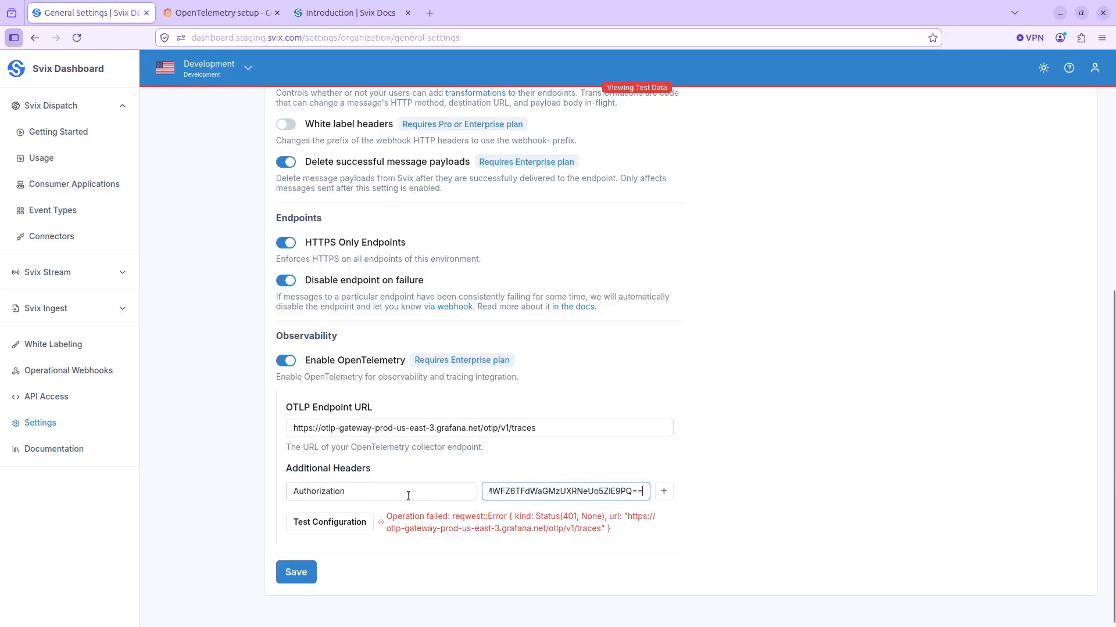
- Add the Authorization header to the configuration, and test and save the OpenTelemetry settings
left_click(664, 491)
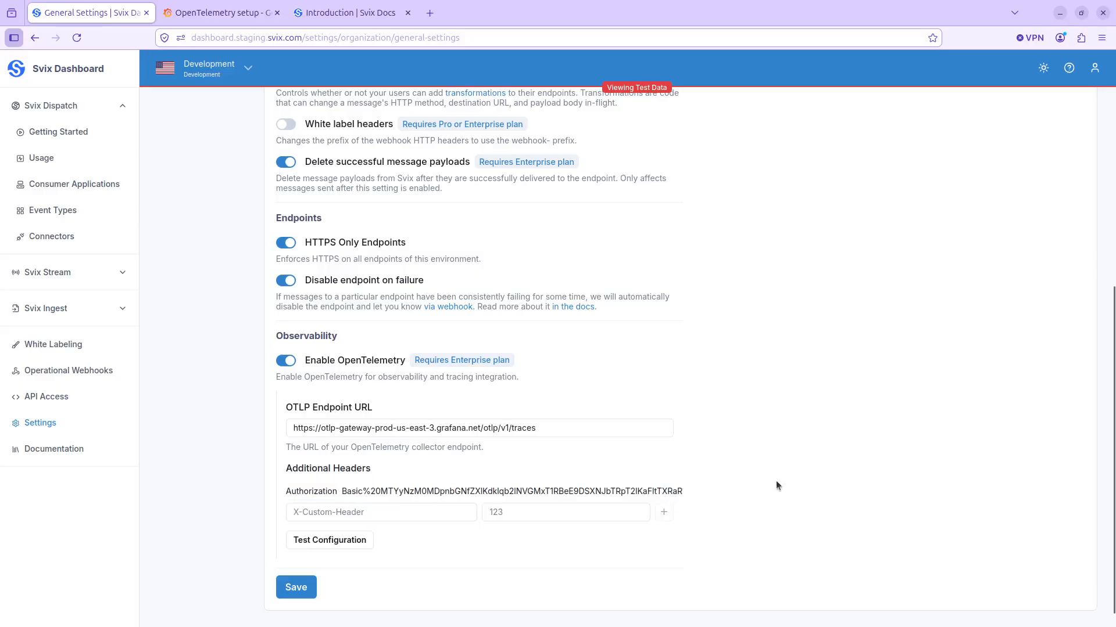
left_click(340, 542)
left_click(297, 594)
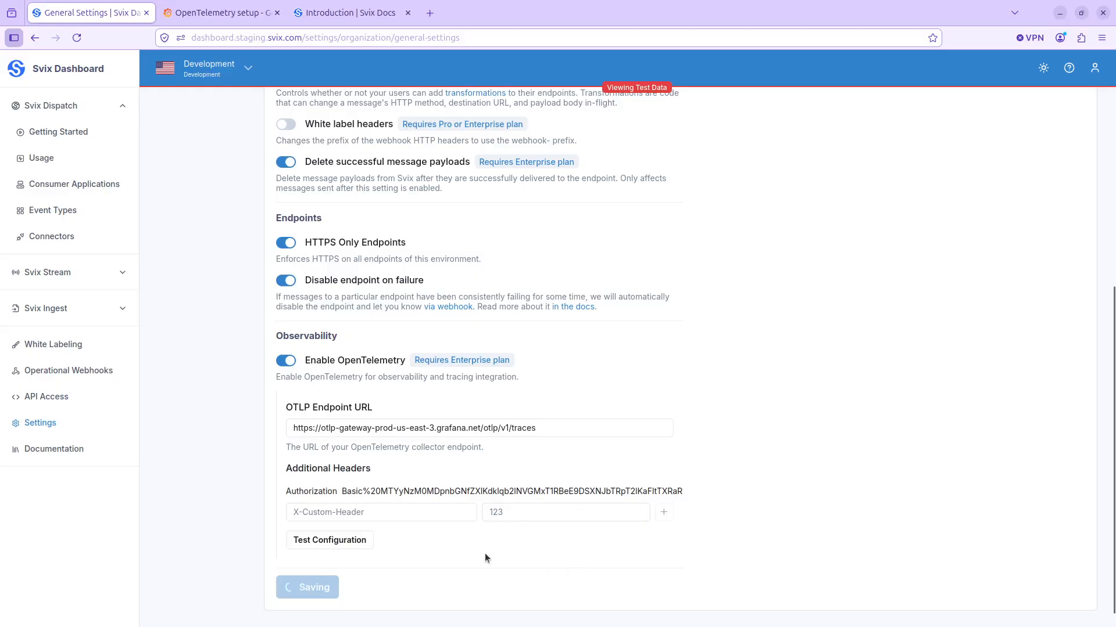
- Switch to Grafana, open the Traces drilldown, and set its time range to the last 5 minutes
left_click(224, 5)
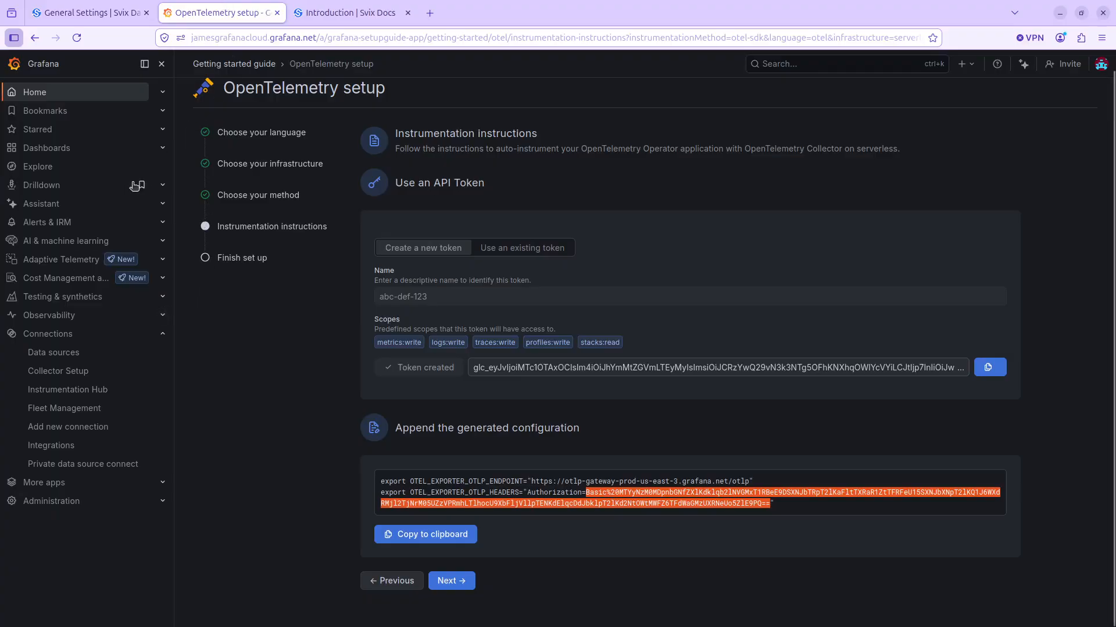
left_click(163, 187)
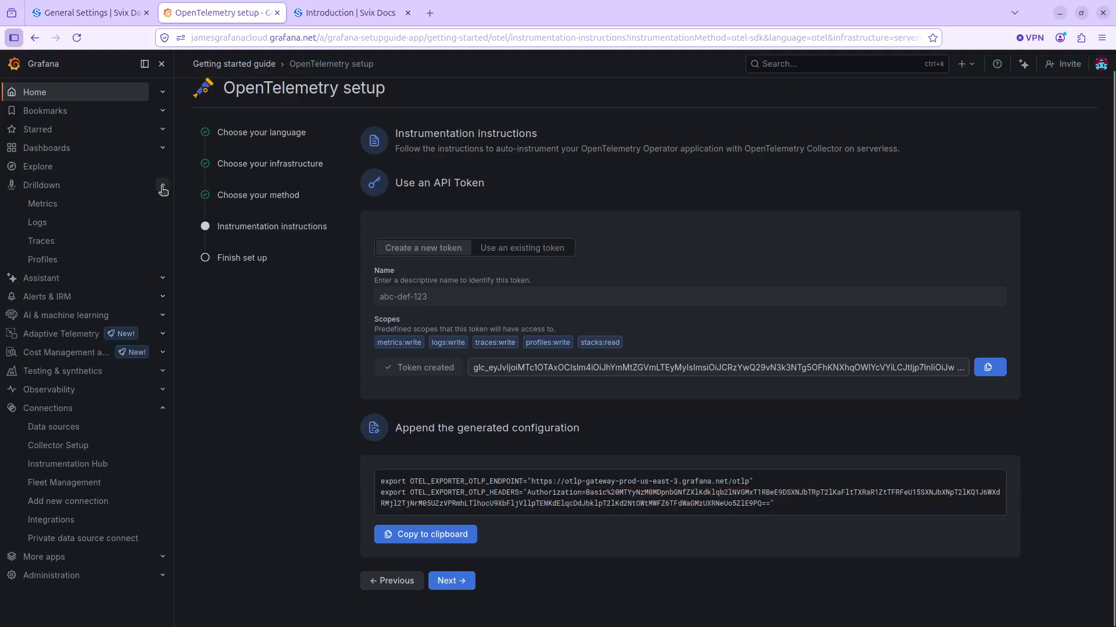
left_click(42, 242)
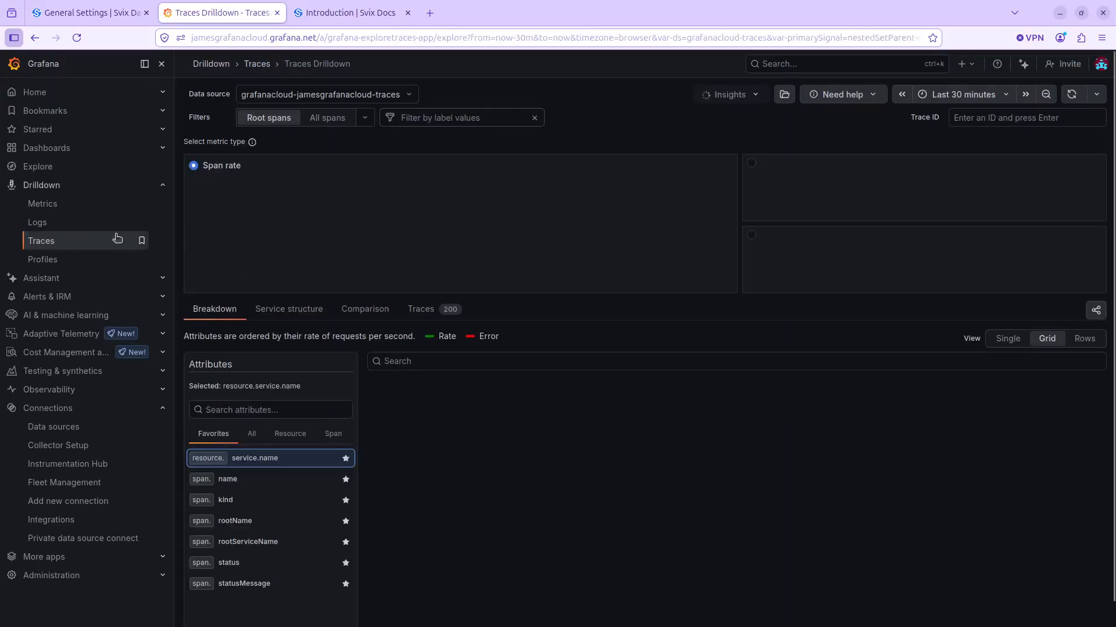
mouse_move(496, 210)
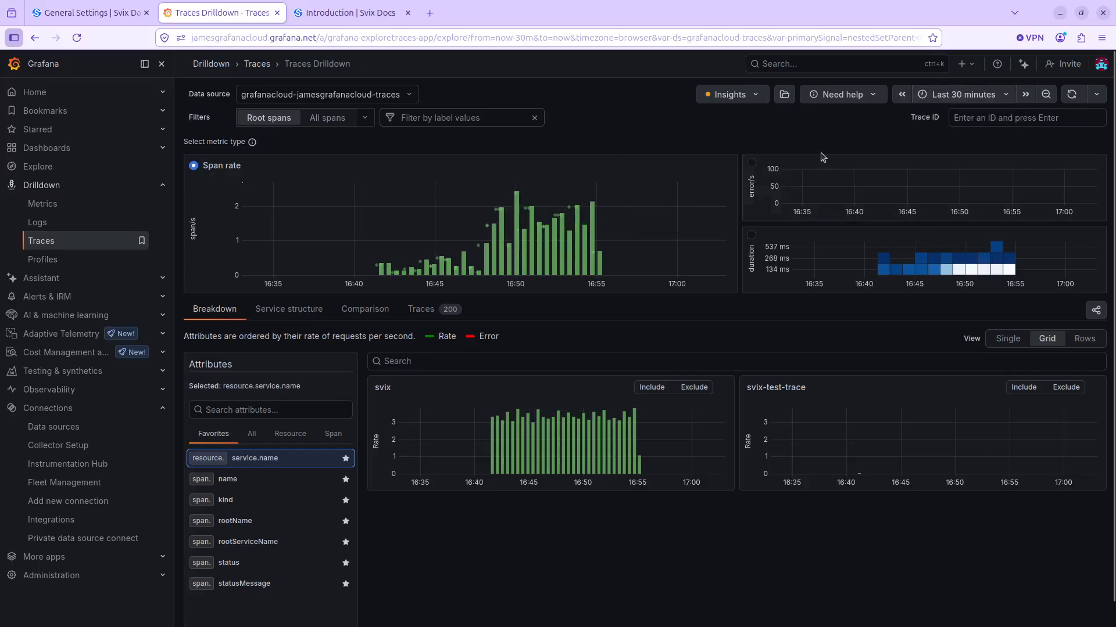
left_click(964, 94)
left_click(982, 147)
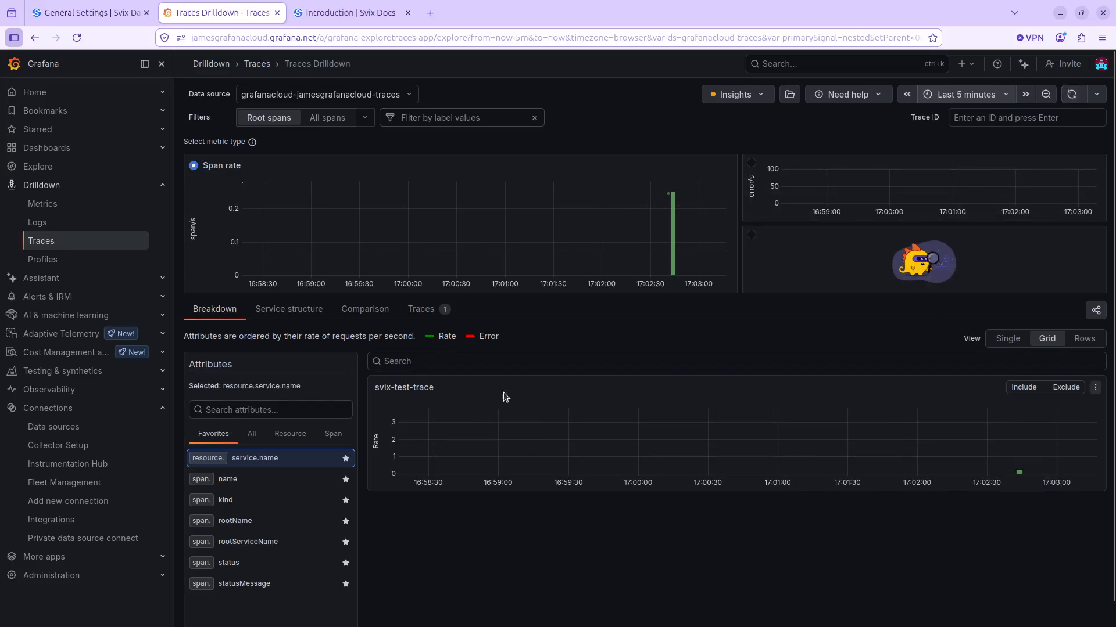
- Check the svix-test-trace service in the breakdown, and list the individual traces with refreshed results
triple_click(396, 388)
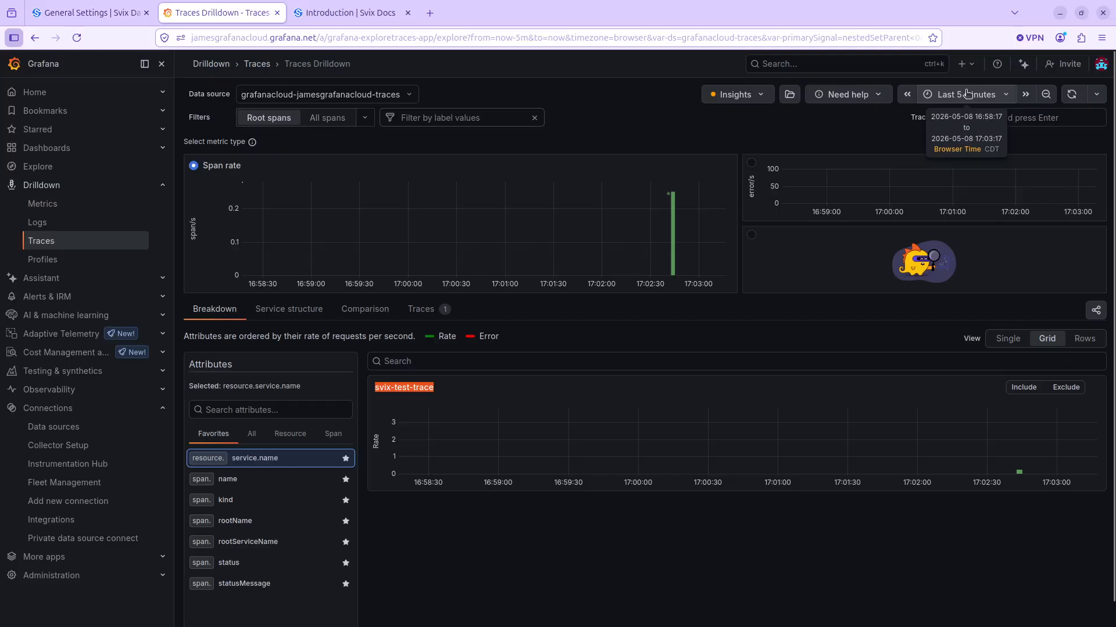
left_click(215, 314)
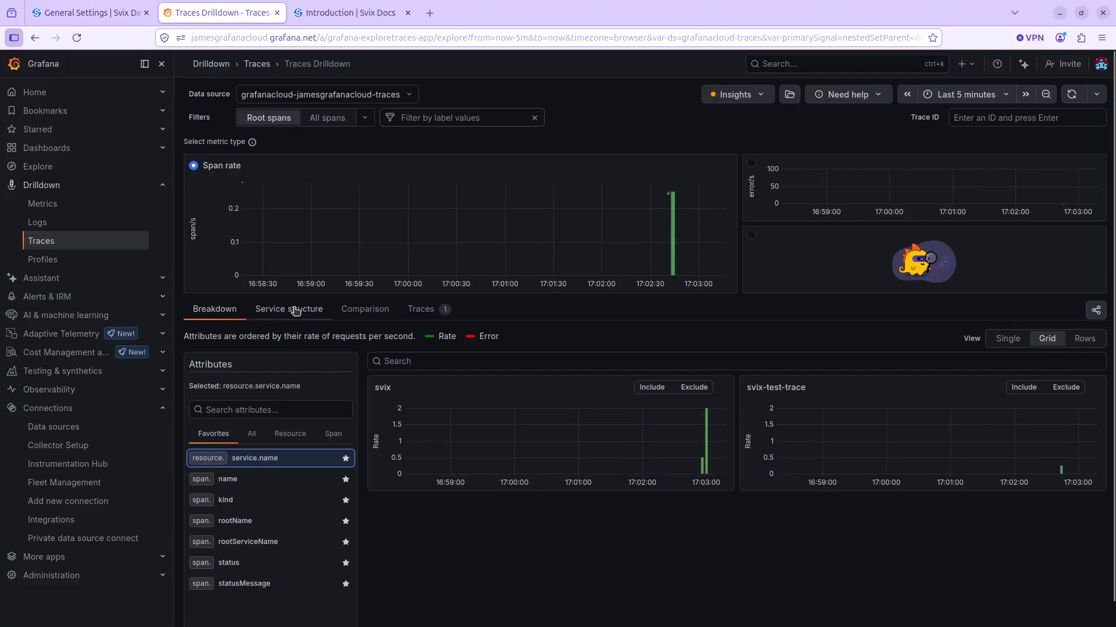
left_click(428, 314)
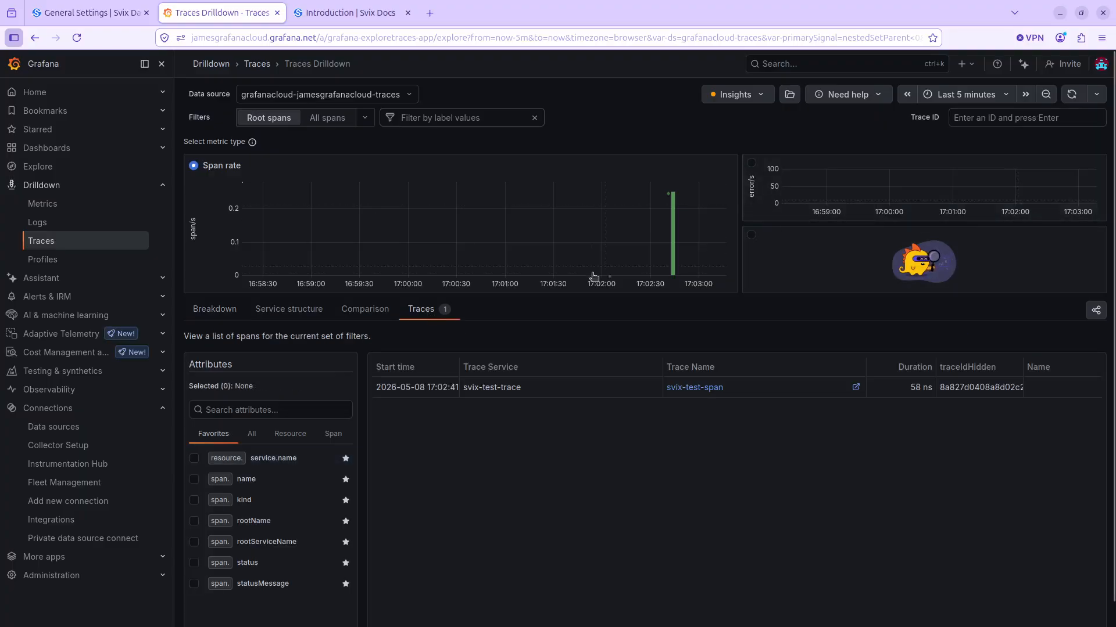
left_click(1072, 95)
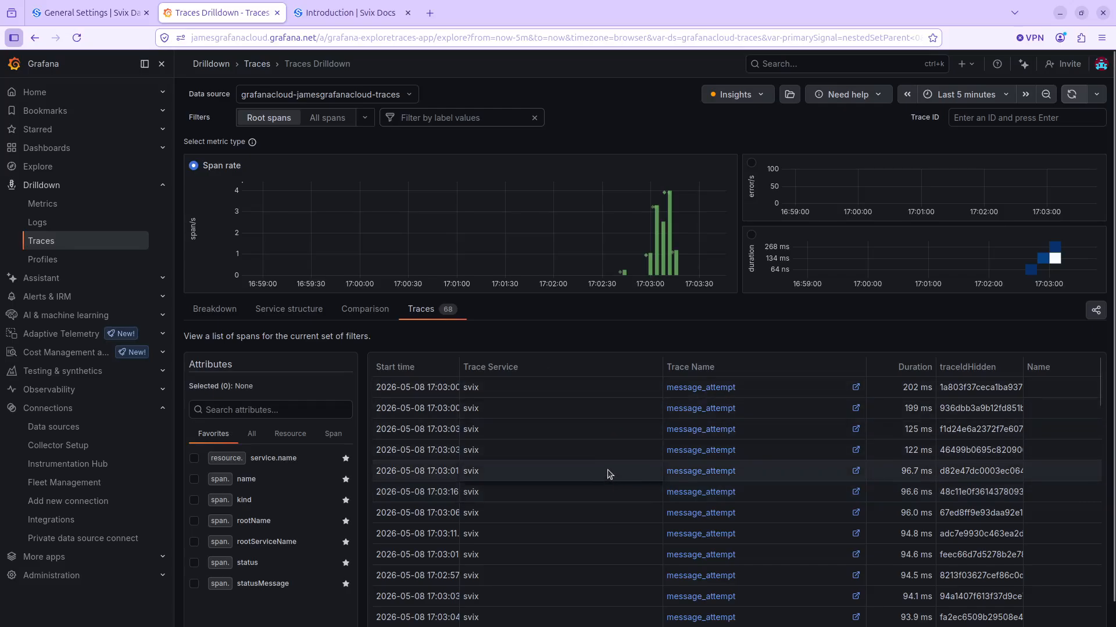
- Open the first message_attempt trace, expand both spans, and show the message_attempt span's span and resource attributes
left_click(712, 388)
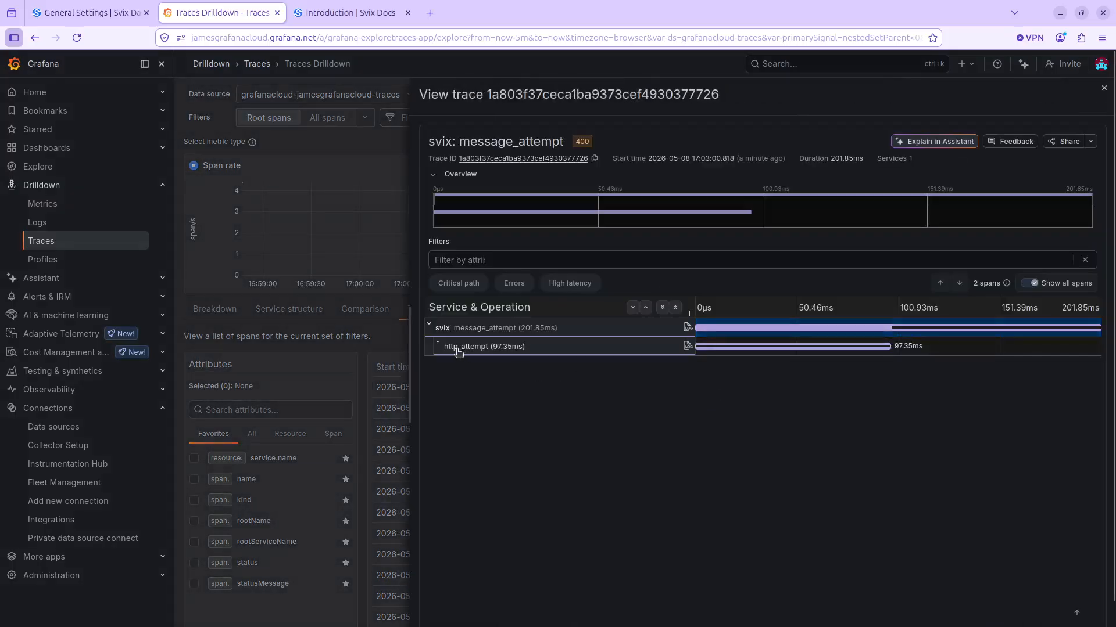
left_click(458, 347)
left_click(471, 328)
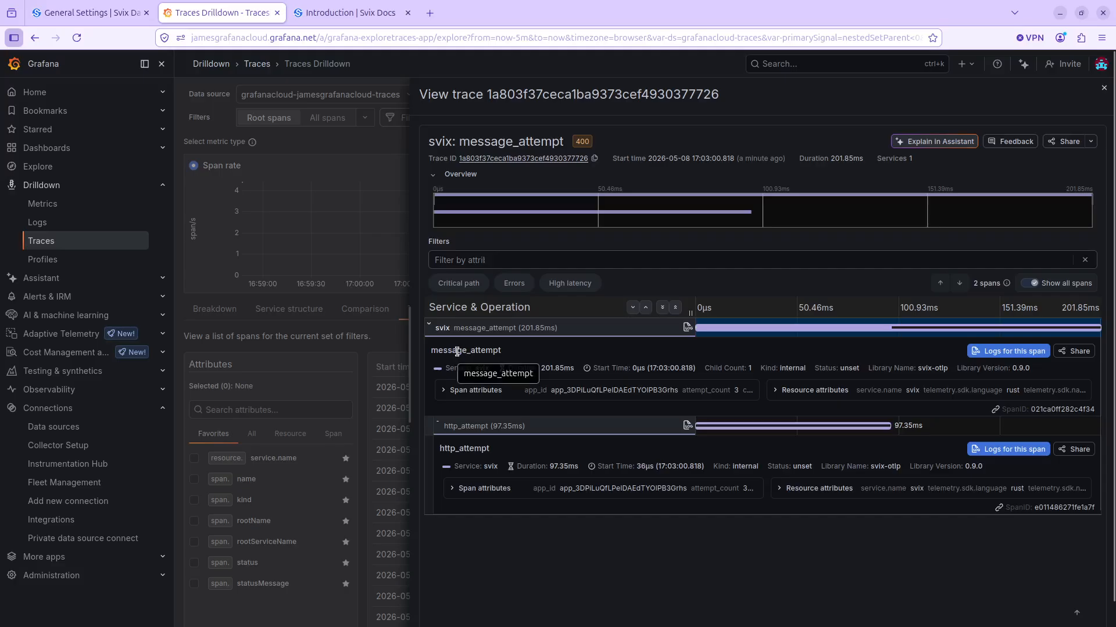
left_click(446, 391)
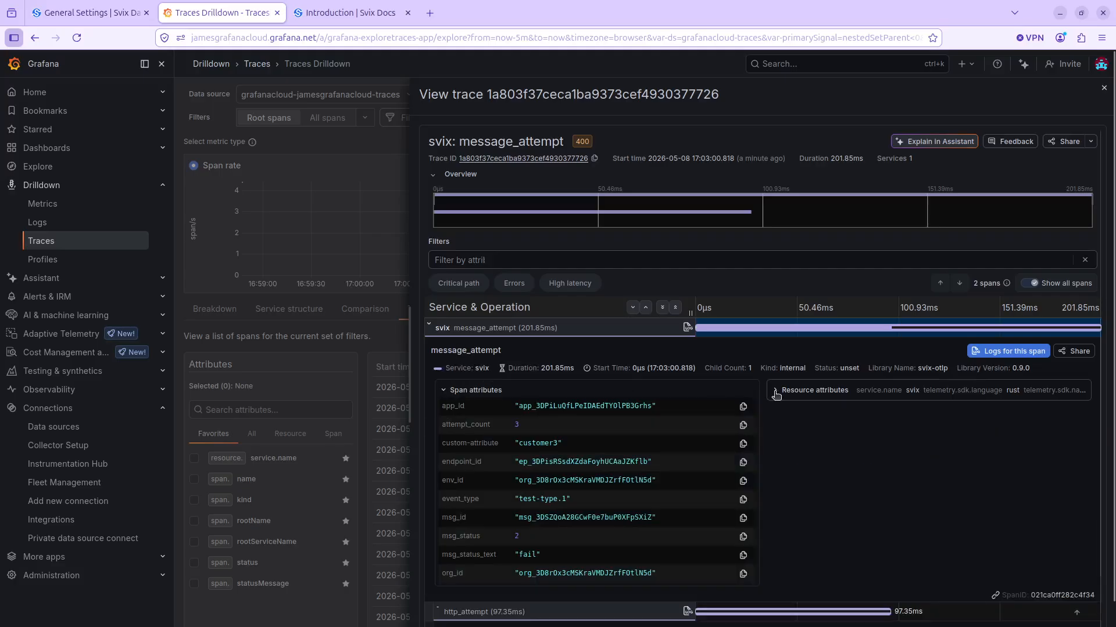
left_click(777, 395)
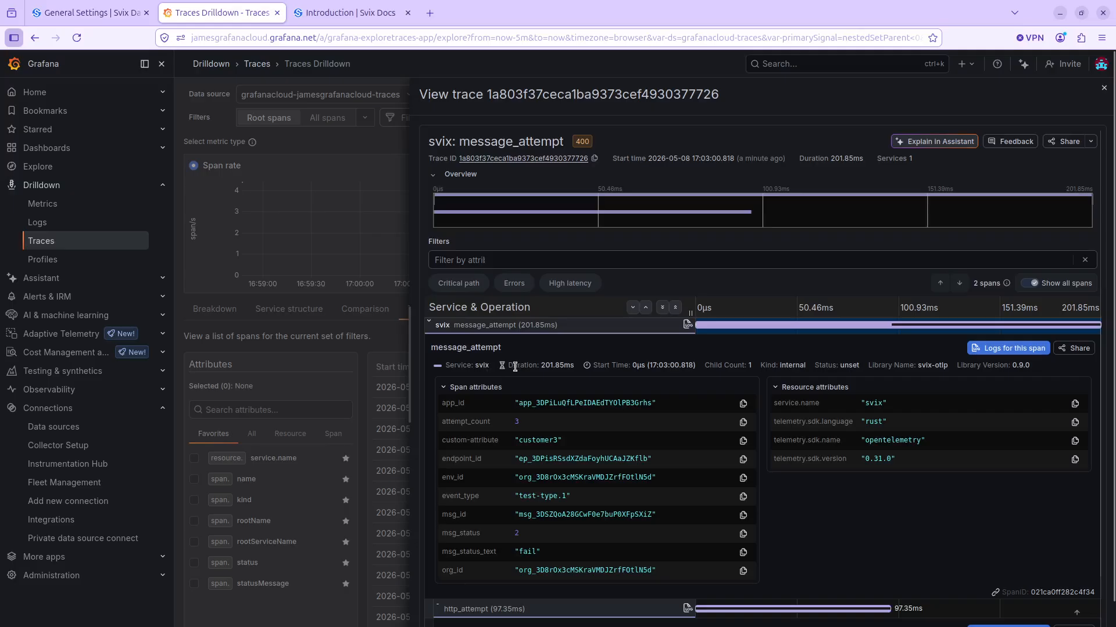
- Expand the span attributes and resource attributes of the http_attempt span
scroll(639, 453, "down", 2)
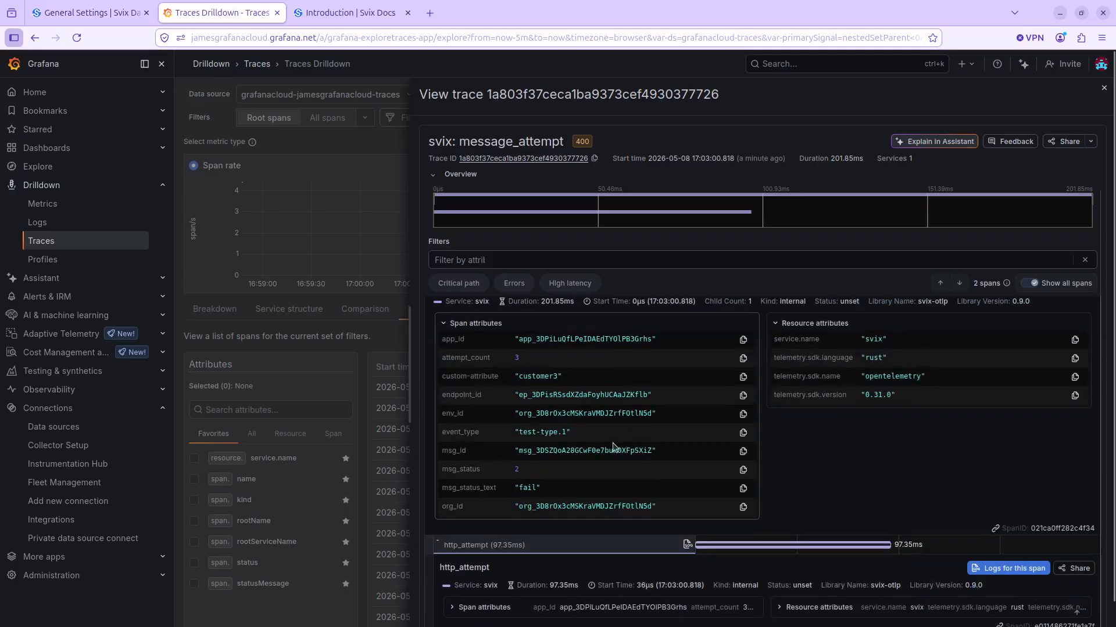
left_click(579, 599)
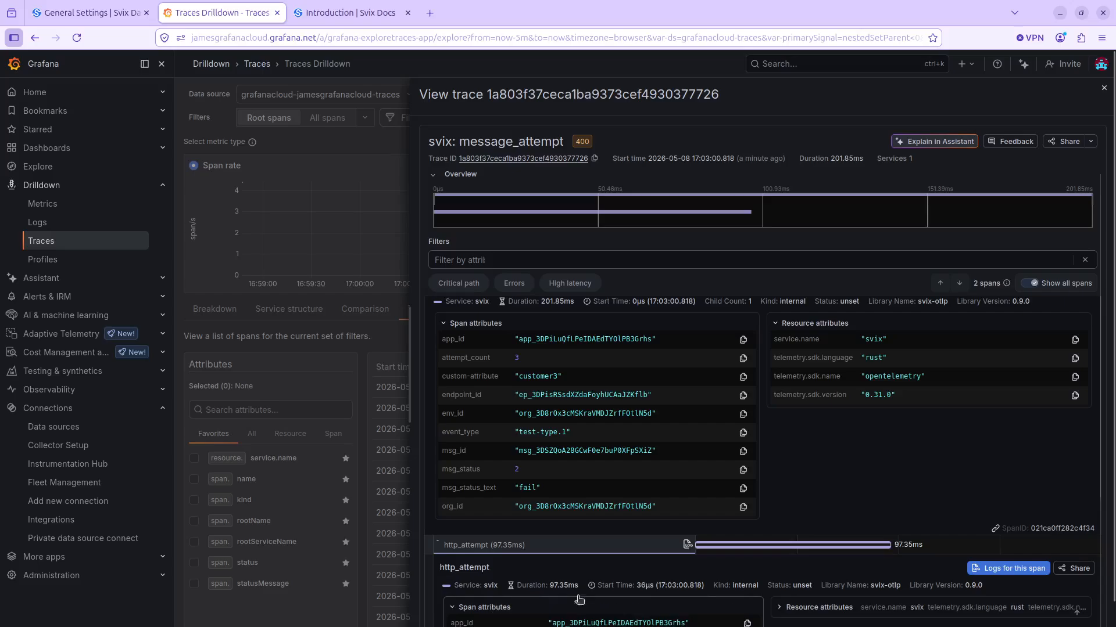
scroll(581, 552, "down", 3)
left_click(813, 430)
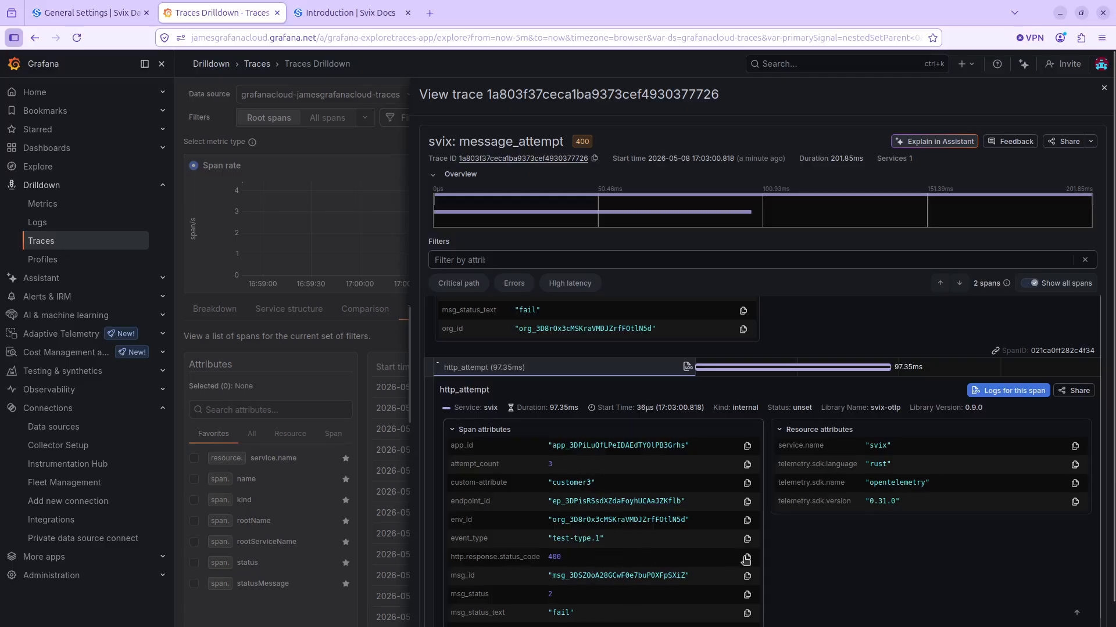
- Examine the attributes of the message_attempt and http_attempt spans, including IDs, event type, message status and HTTP response code
scroll(671, 562, "up", 1)
scroll(671, 562, "up", 4)
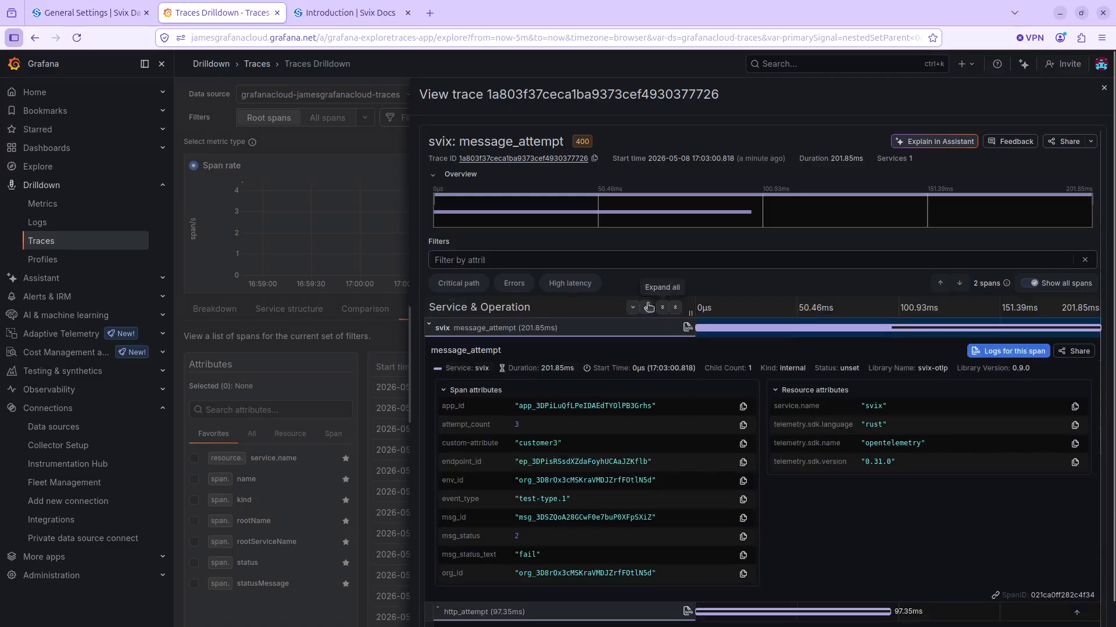
scroll(639, 308, "down", 2)
scroll(681, 420, "up", 2)
scroll(602, 528, "down", 1)
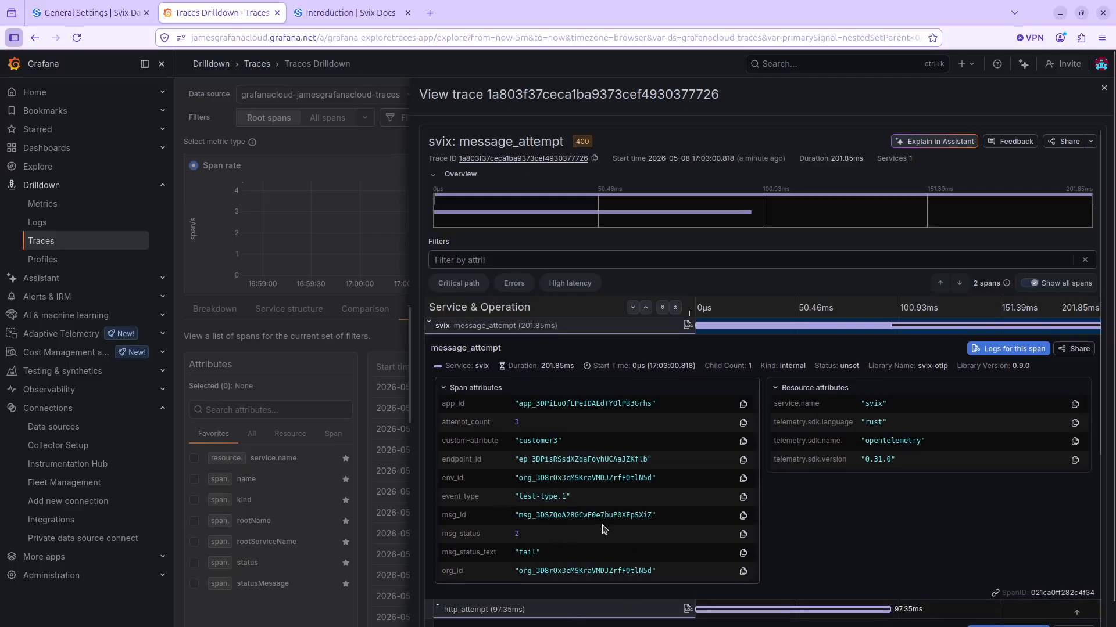
left_click(678, 607)
scroll(652, 572, "down", 6)
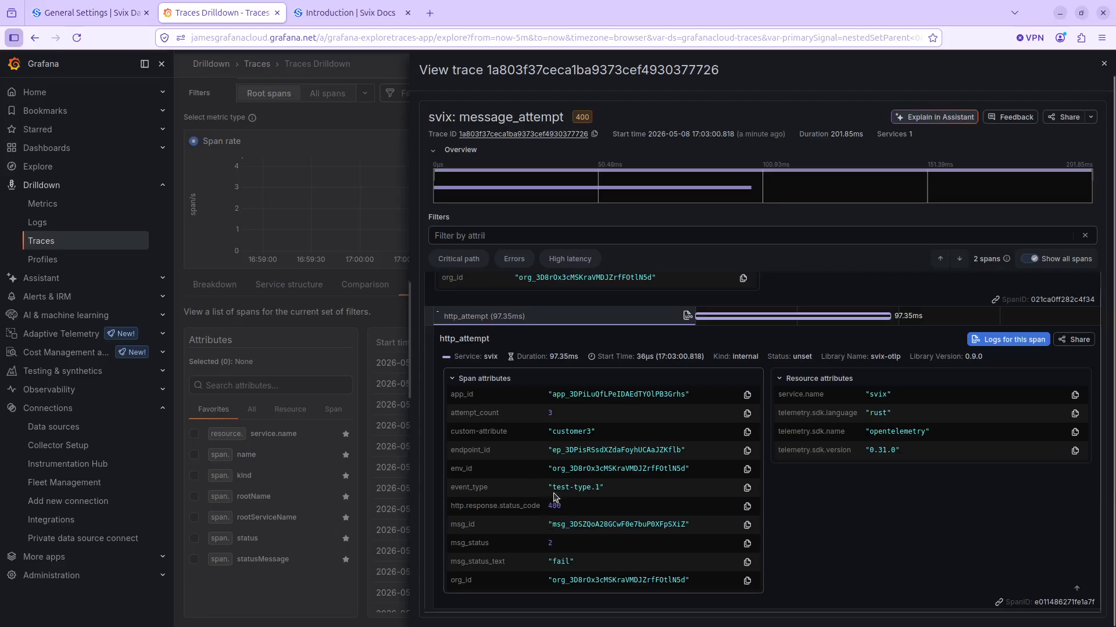
scroll(625, 460, "up", 5)
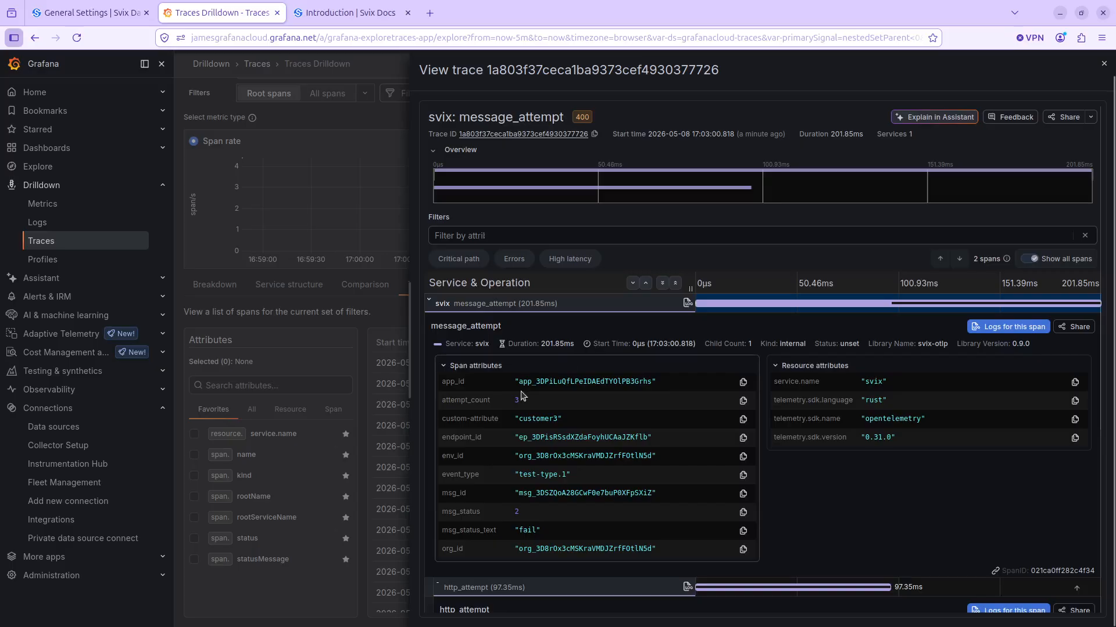
- Highlight custom-attribute and its value "customer3" in the message_attempt span, and compare with the attributes of the http_attempt span
left_click_drag(443, 417, 525, 417)
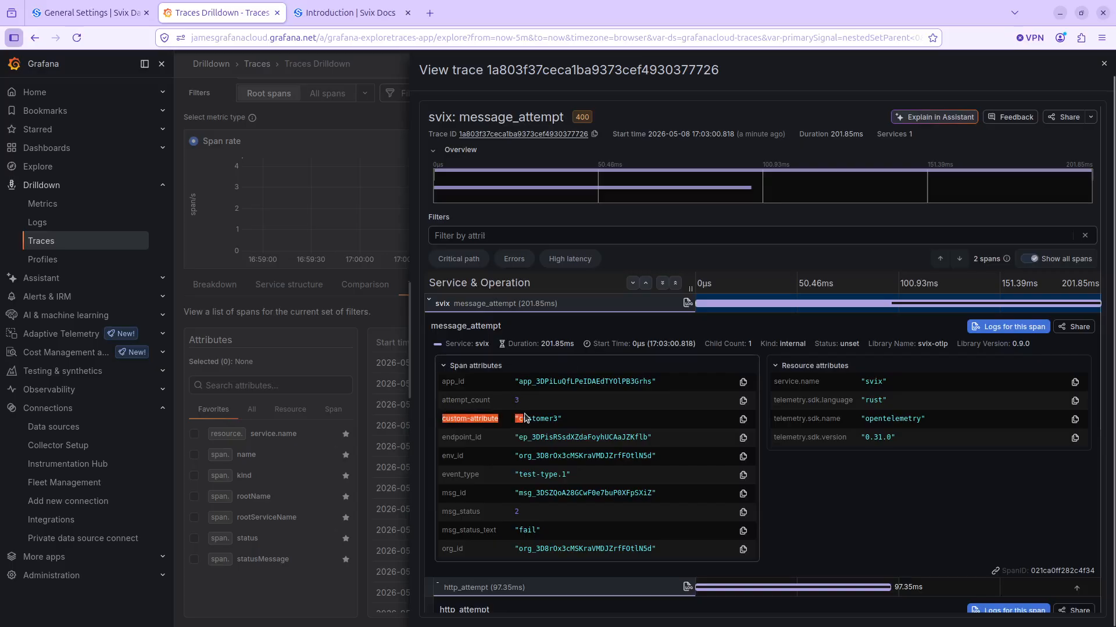
left_click(540, 421)
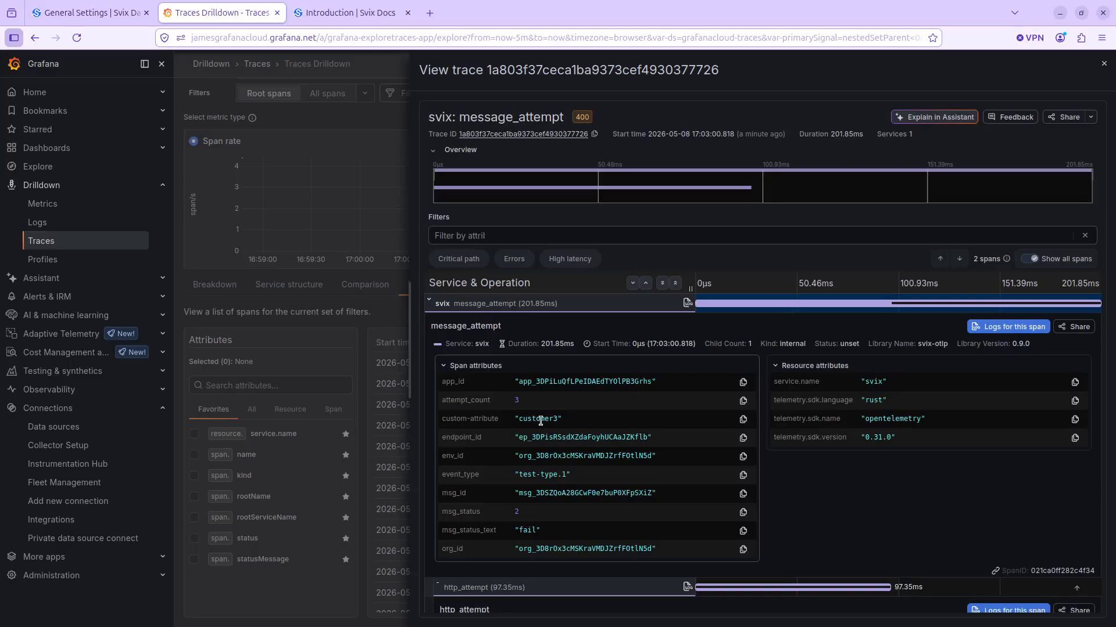
left_click_drag(442, 422, 500, 426)
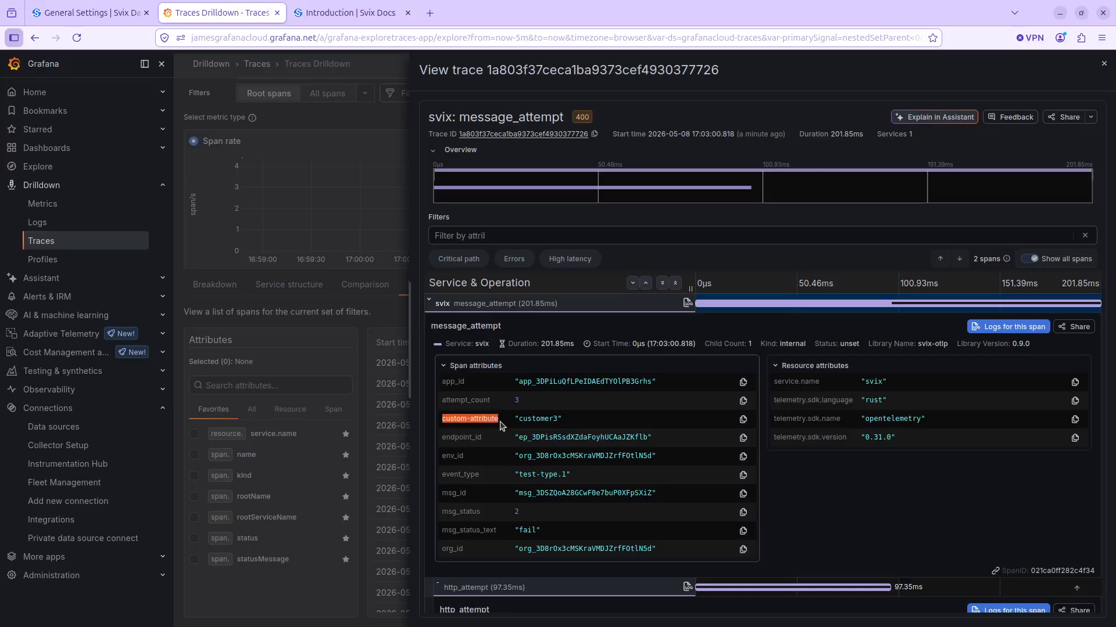
double_click(487, 423)
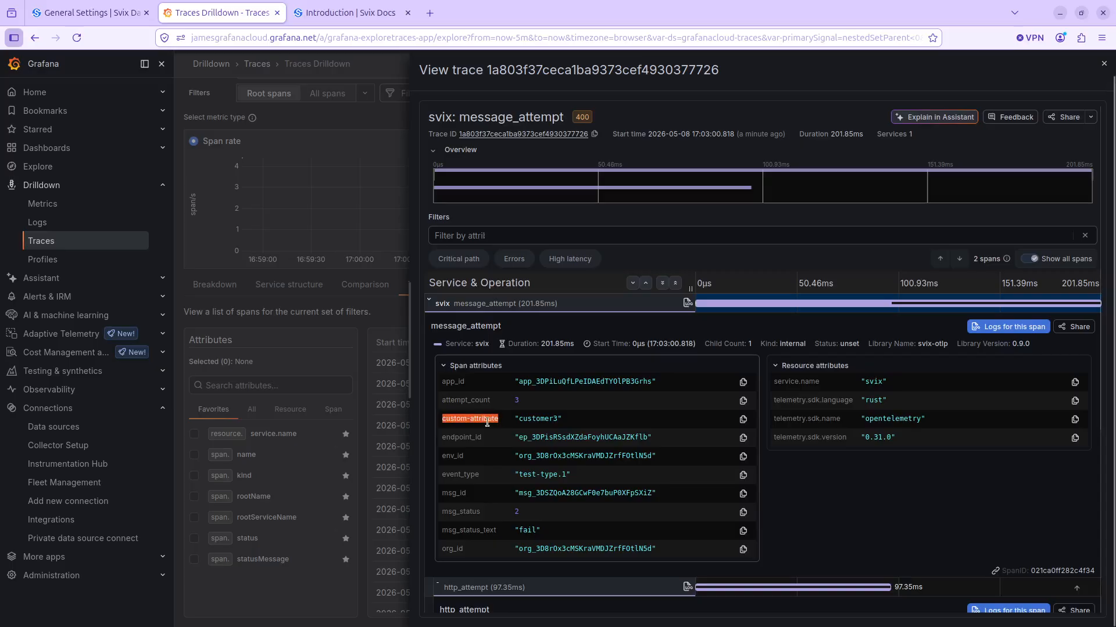
triple_click(527, 421)
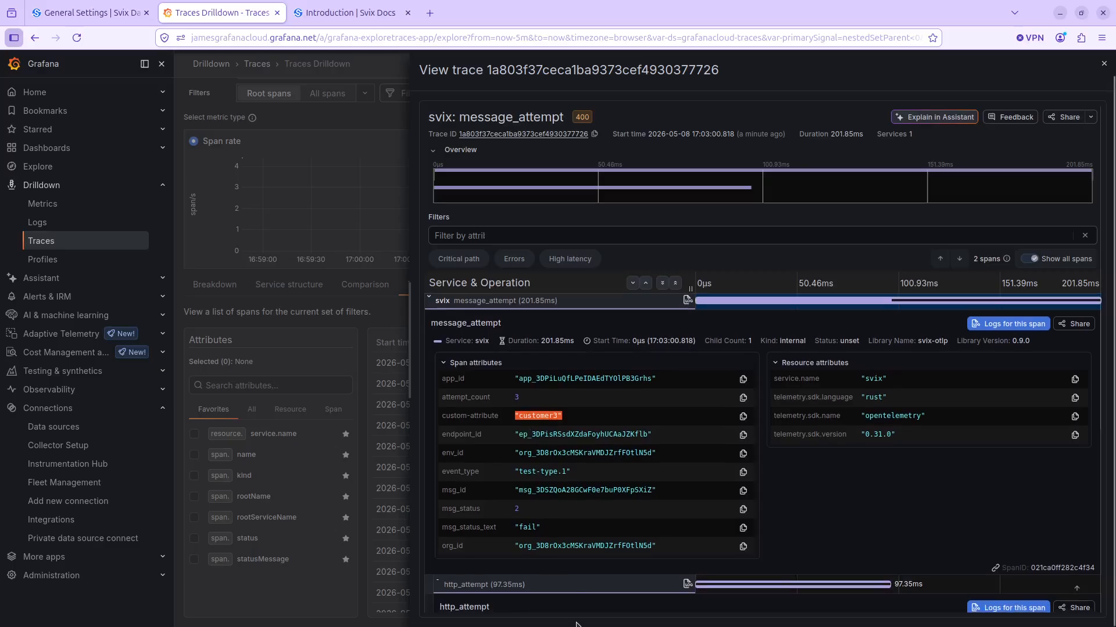
scroll(570, 561, "down", 5)
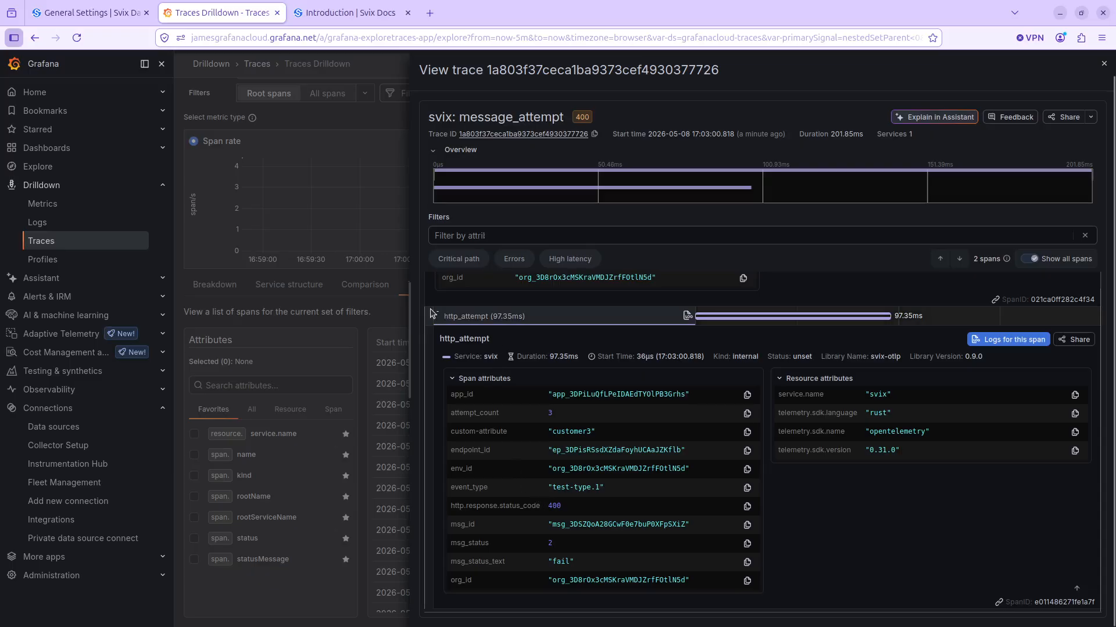
scroll(597, 499, "up", 1)
scroll(597, 500, "up", 5)
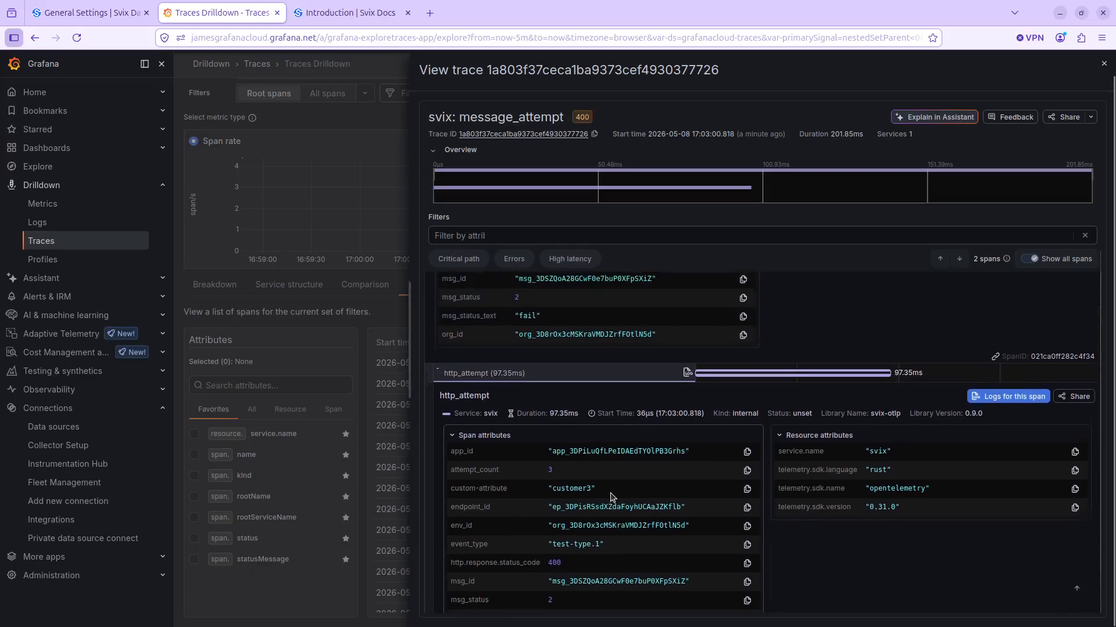
scroll(681, 478, "up", 1)
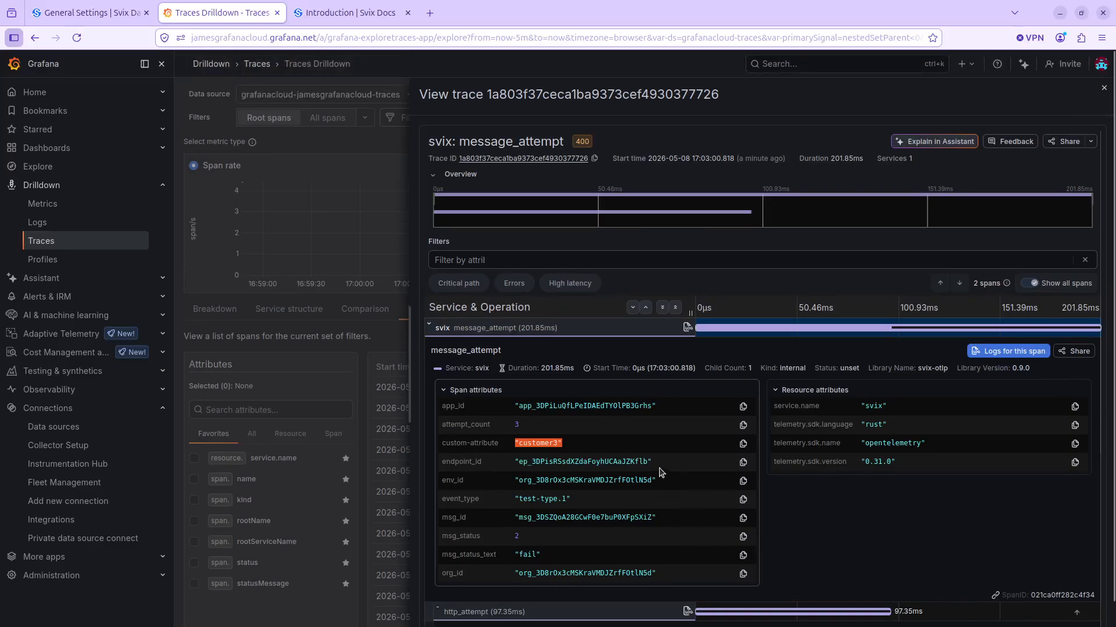
- Open the Svix Webhook Delivery dashboard from the Grafana dashboards list
left_click(162, 149)
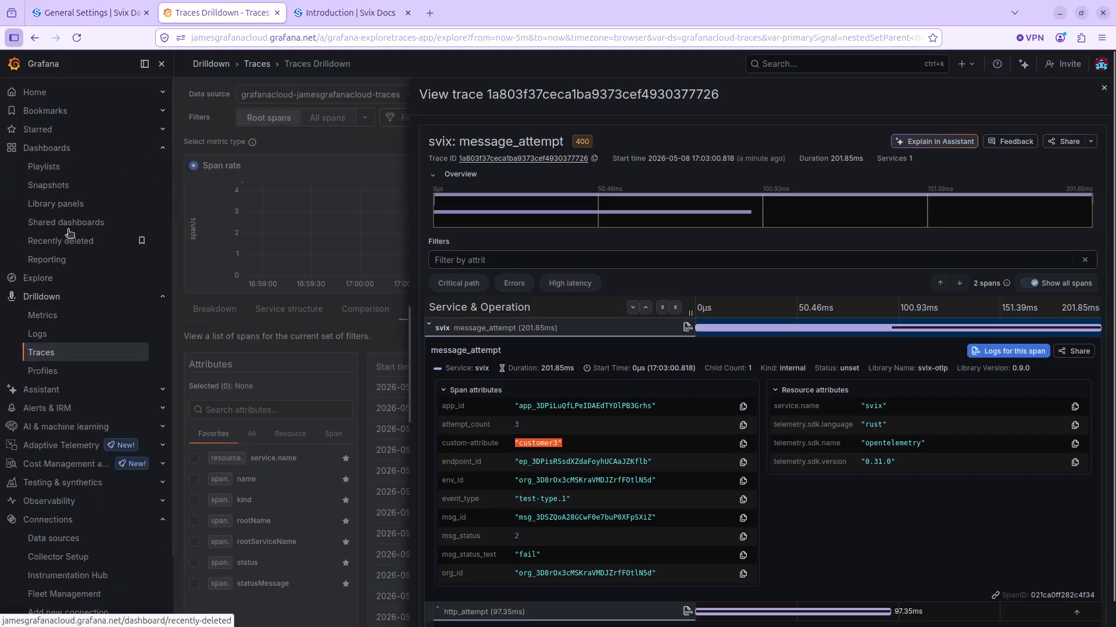
left_click(99, 149)
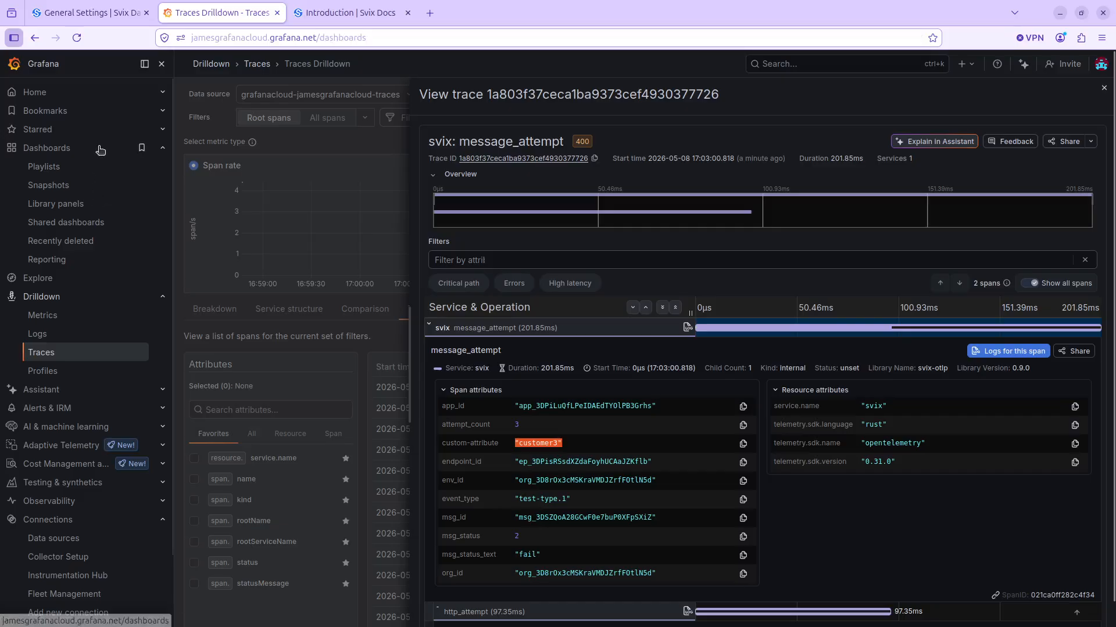
left_click(290, 451)
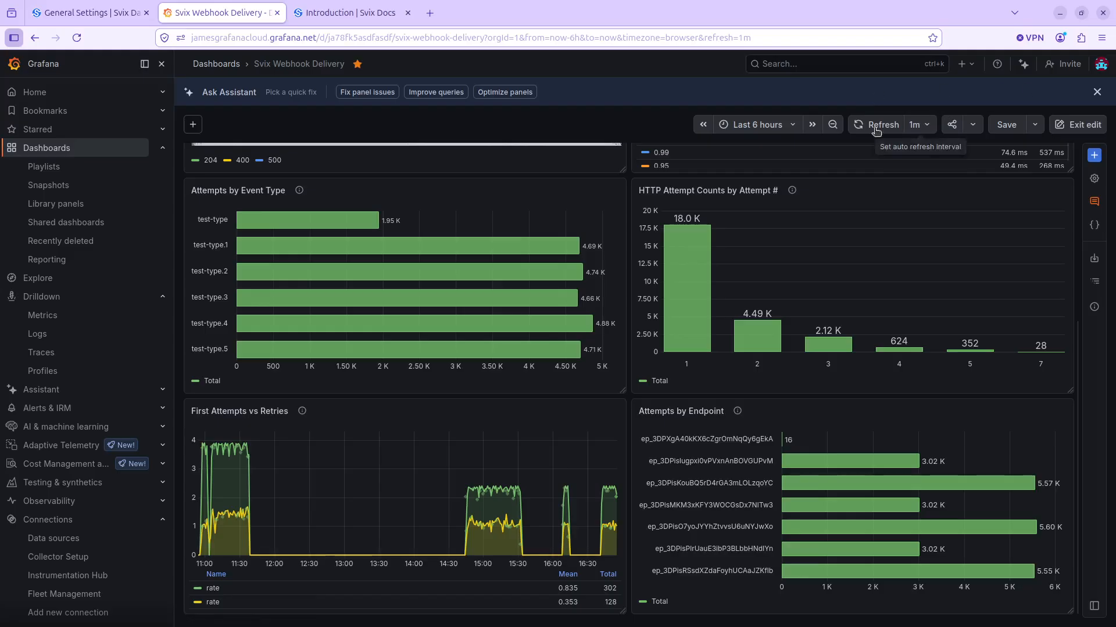
- Examine the dashboard's delivery totals, status code rates and latency, plus attempts by event type, attempt number and endpoint
scroll(422, 302, "up", 4)
scroll(421, 302, "up", 1)
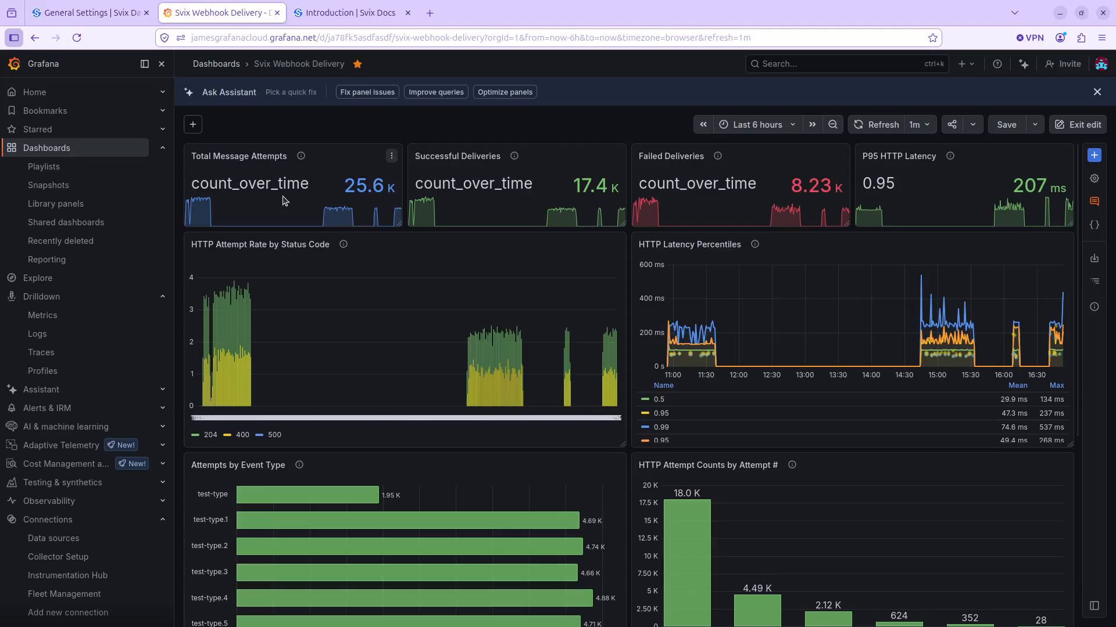
left_click(347, 186)
key("Escape")
scroll(368, 314, "down", 3)
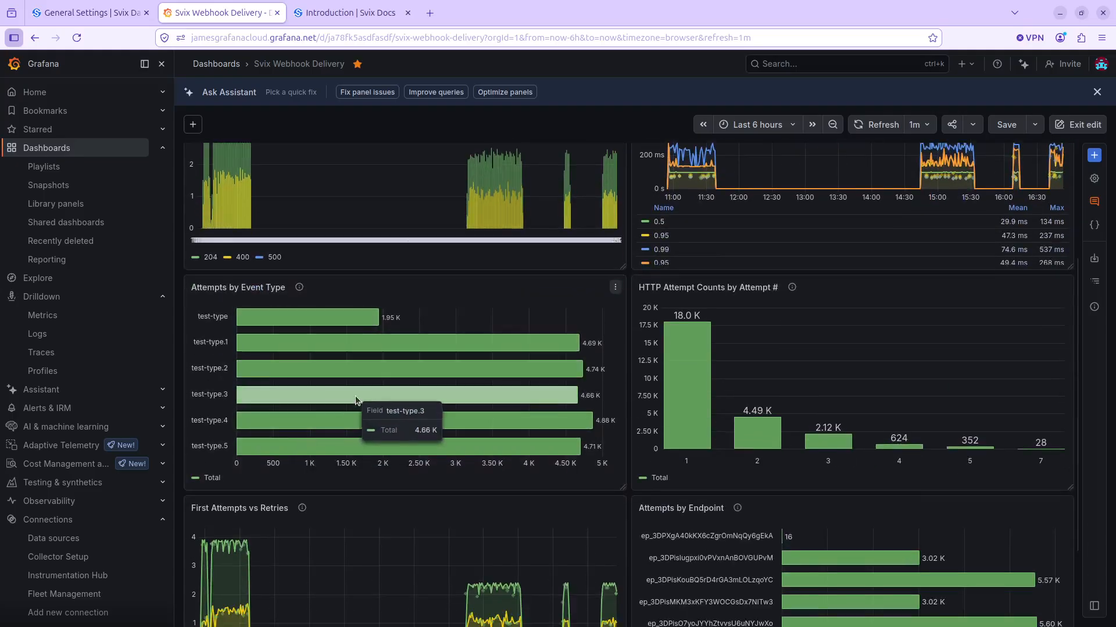
scroll(354, 394, "down", 2)
scroll(354, 395, "up", 3)
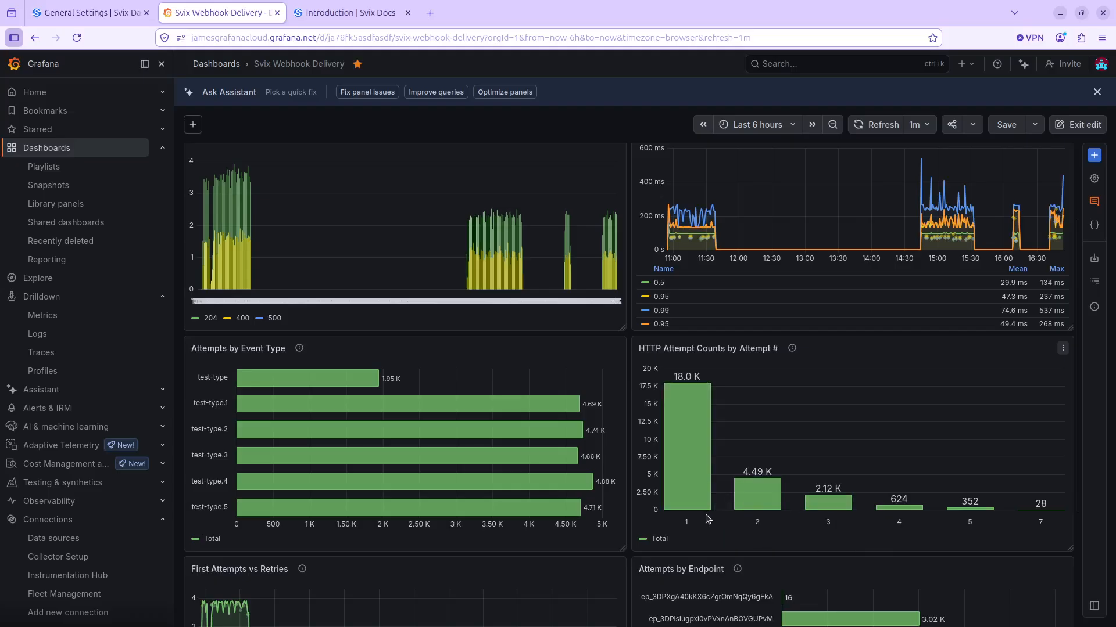
mouse_move(752, 506)
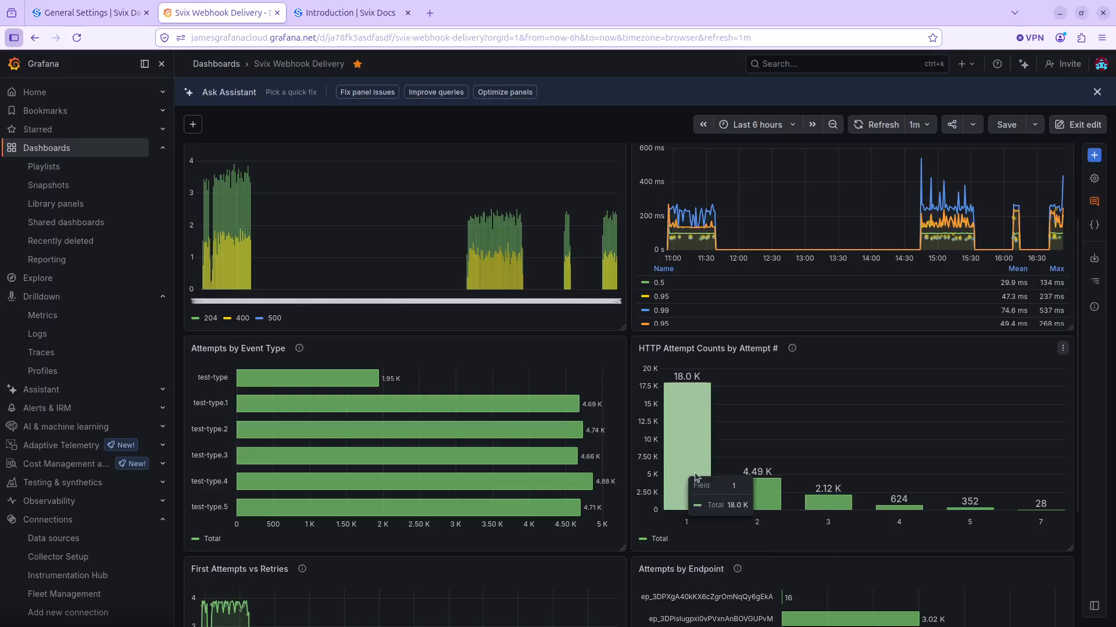
scroll(757, 502, "down", 1)
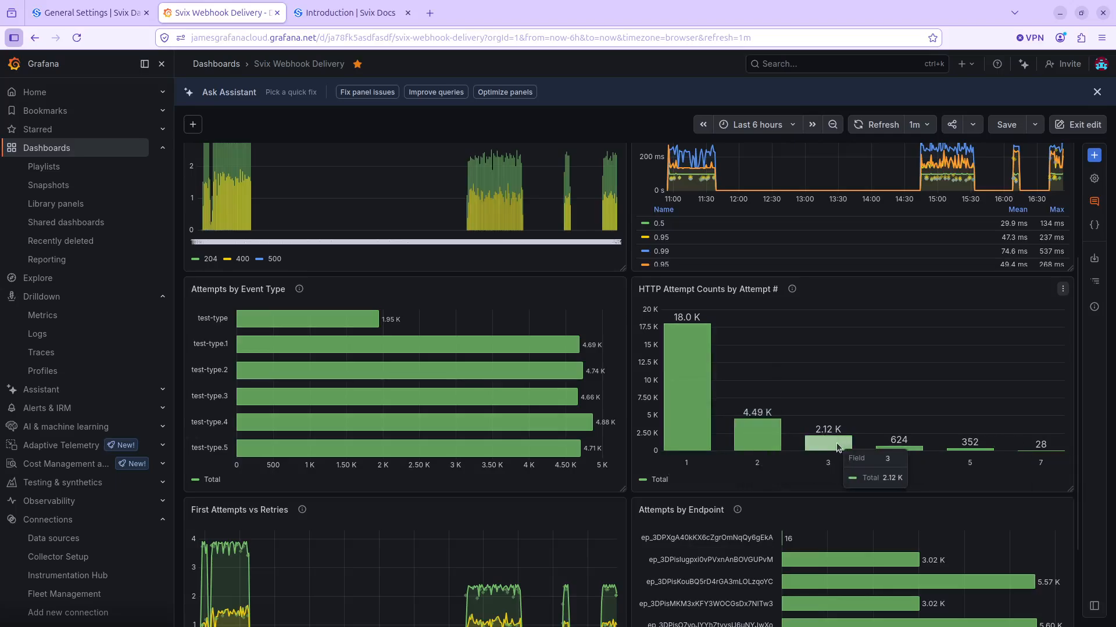
scroll(799, 378, "down", 2)
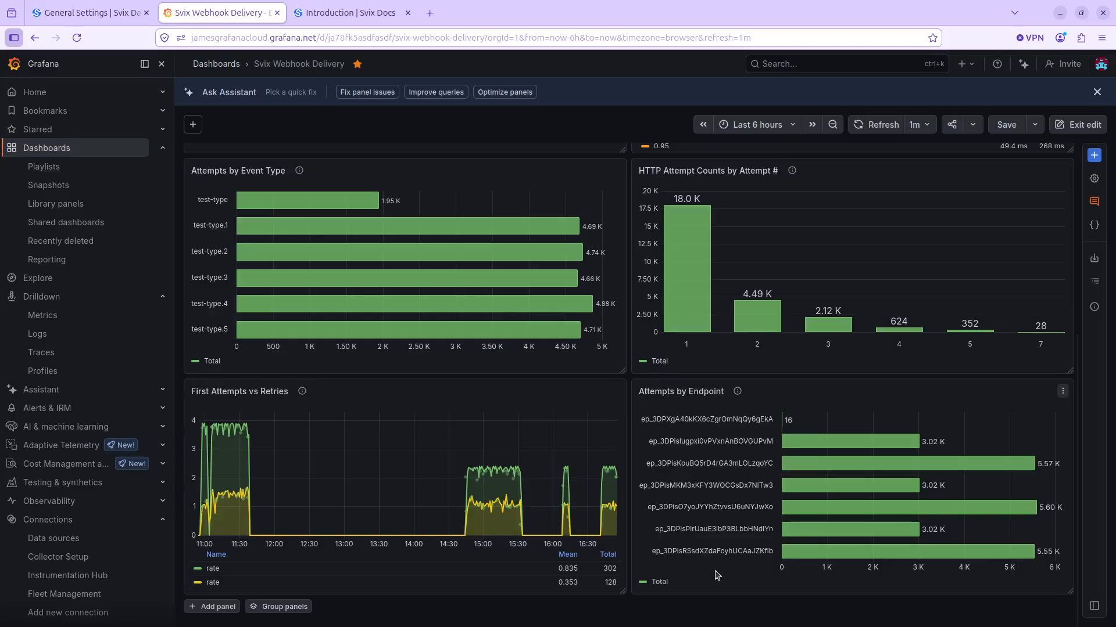
scroll(715, 561, "up", 5)
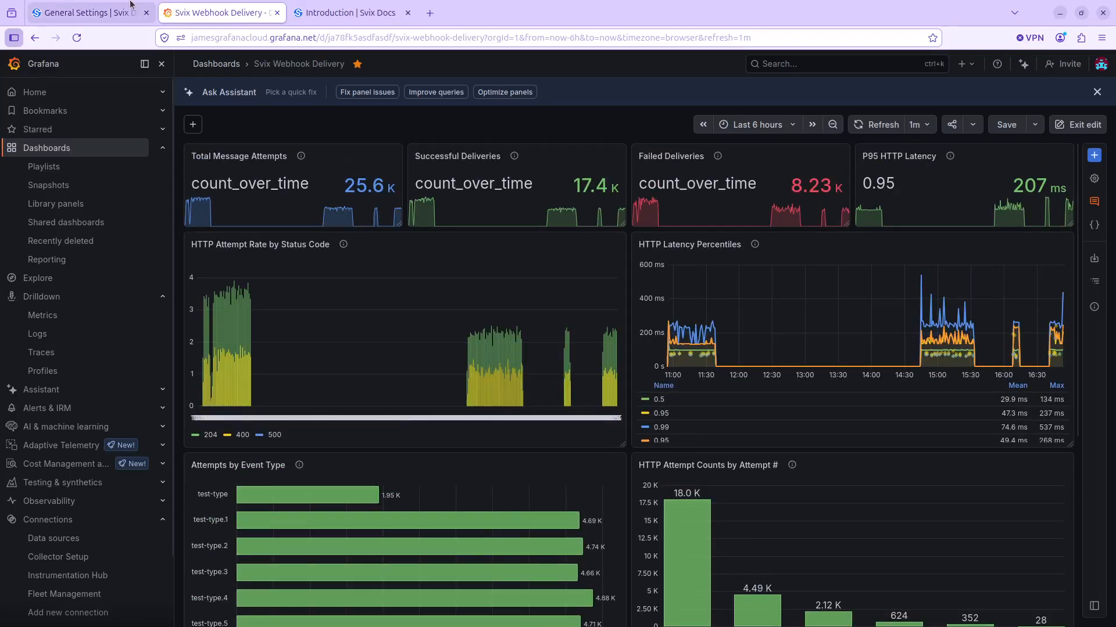
- Switch to the Svix Docs, open the OpenTelemetry Streaming page, and review its span attributes, custom attributes and usage sections
left_click(343, 7)
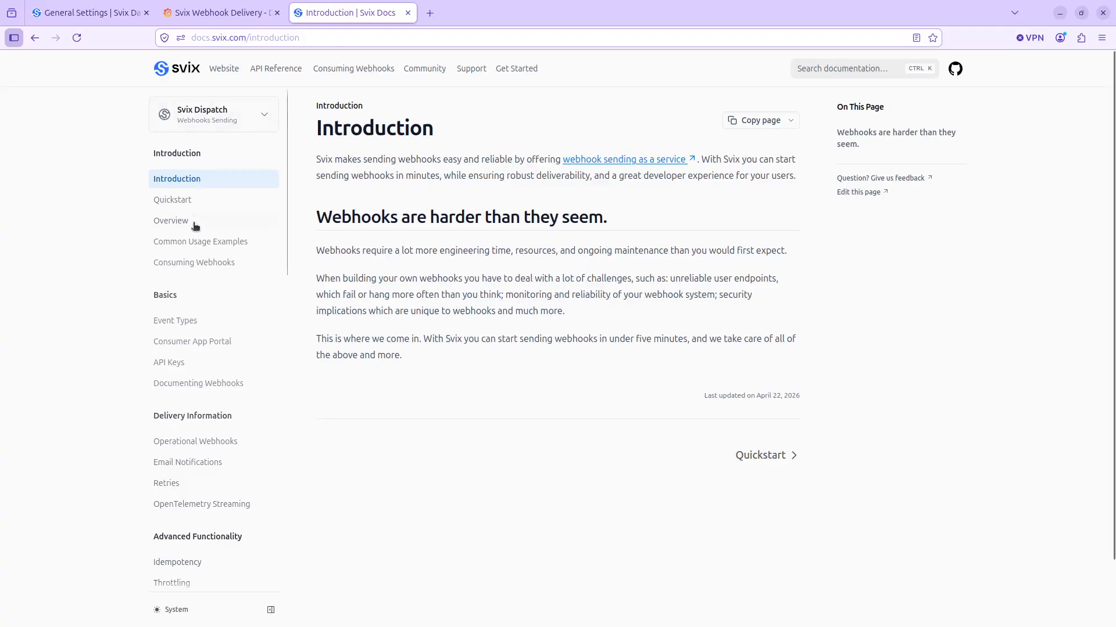
left_click(209, 504)
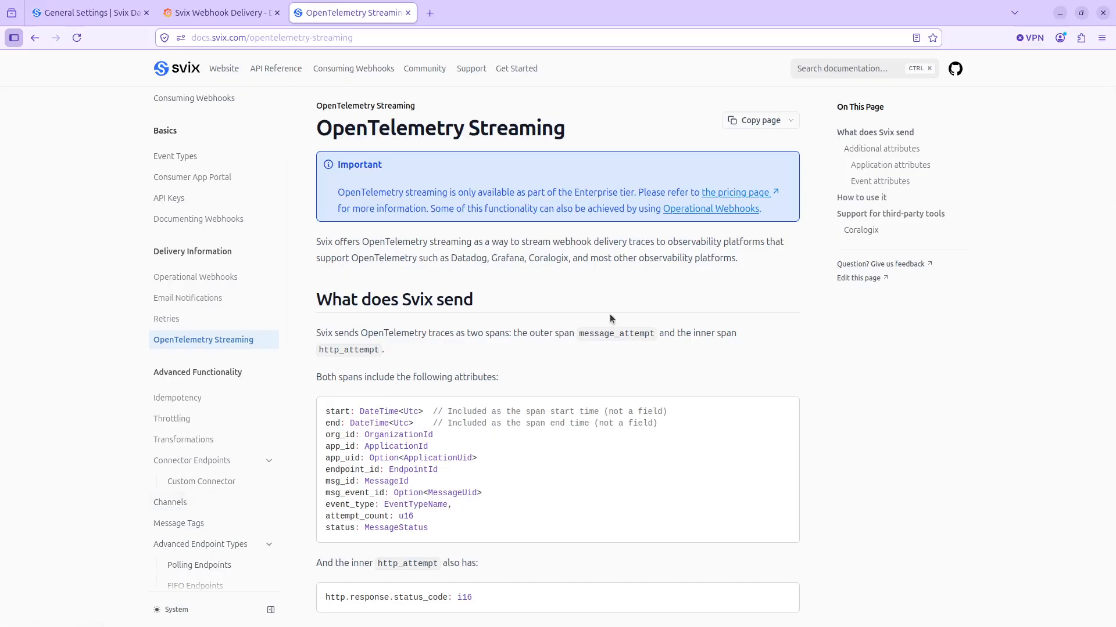
scroll(609, 314, "down", 6)
scroll(605, 311, "down", 4)
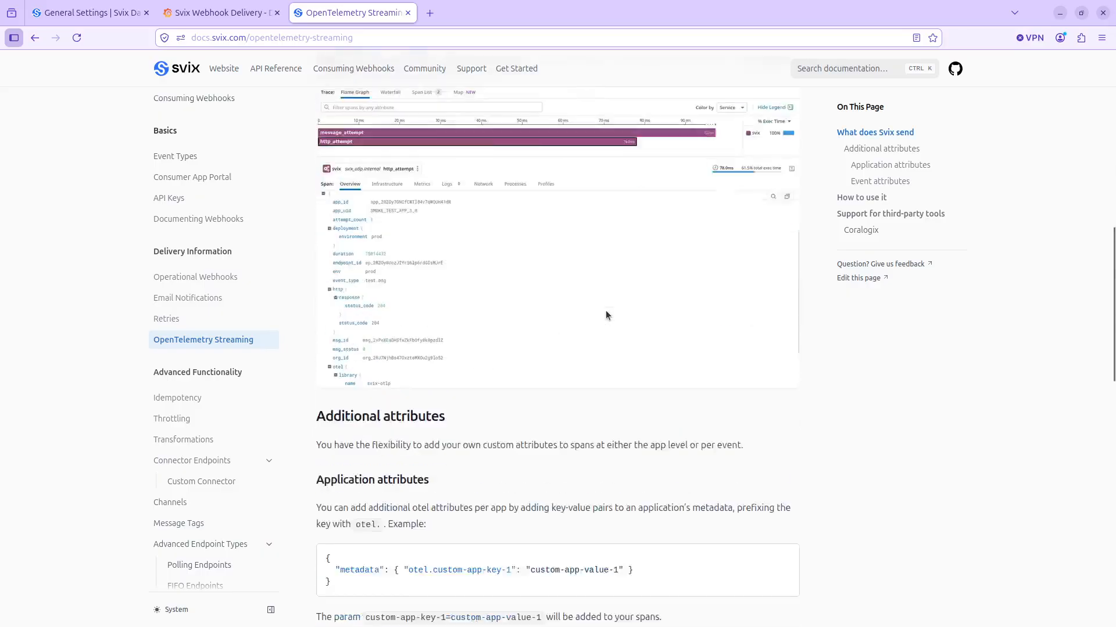
scroll(582, 261, "down", 7)
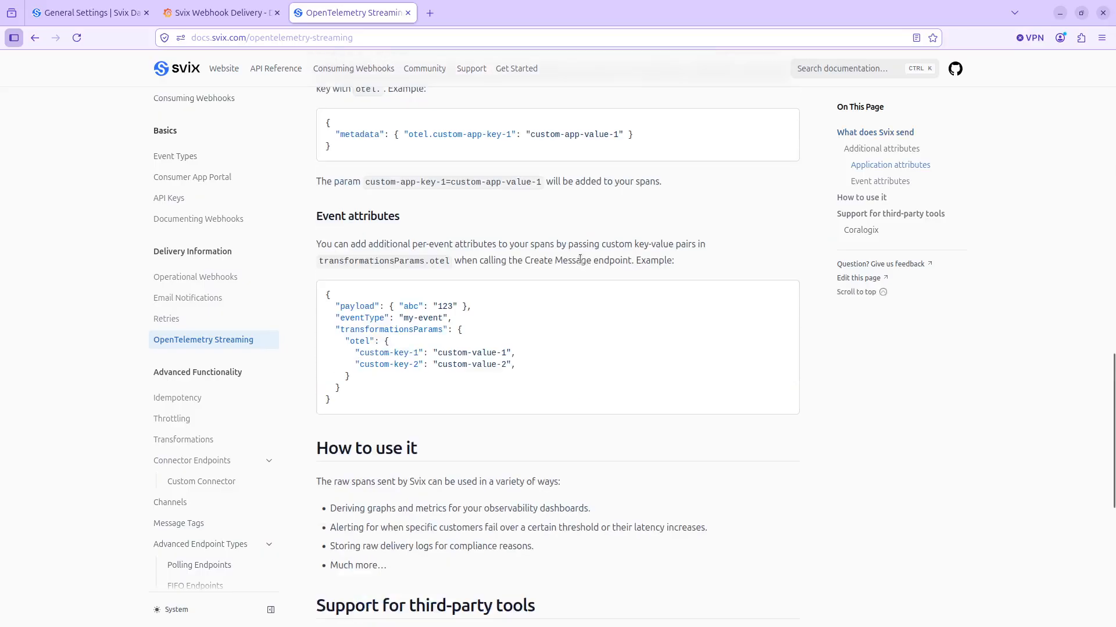
scroll(582, 273, "down", 1)
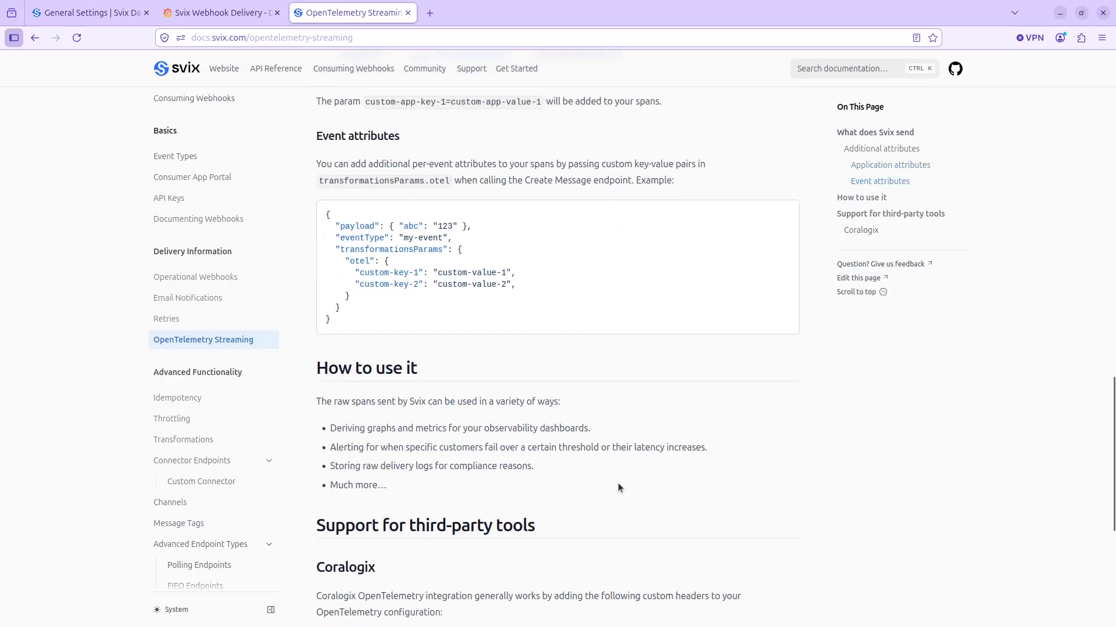
scroll(615, 473, "up", 15)
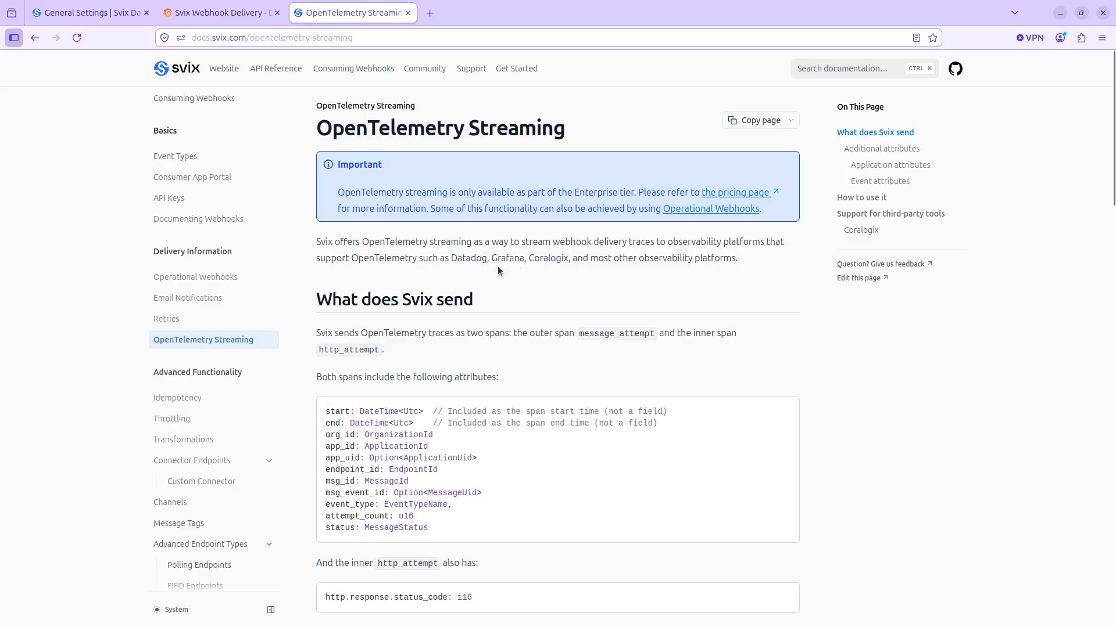
- Switch to the Svix Dashboard and open the list of consumer applications
left_click(117, 12)
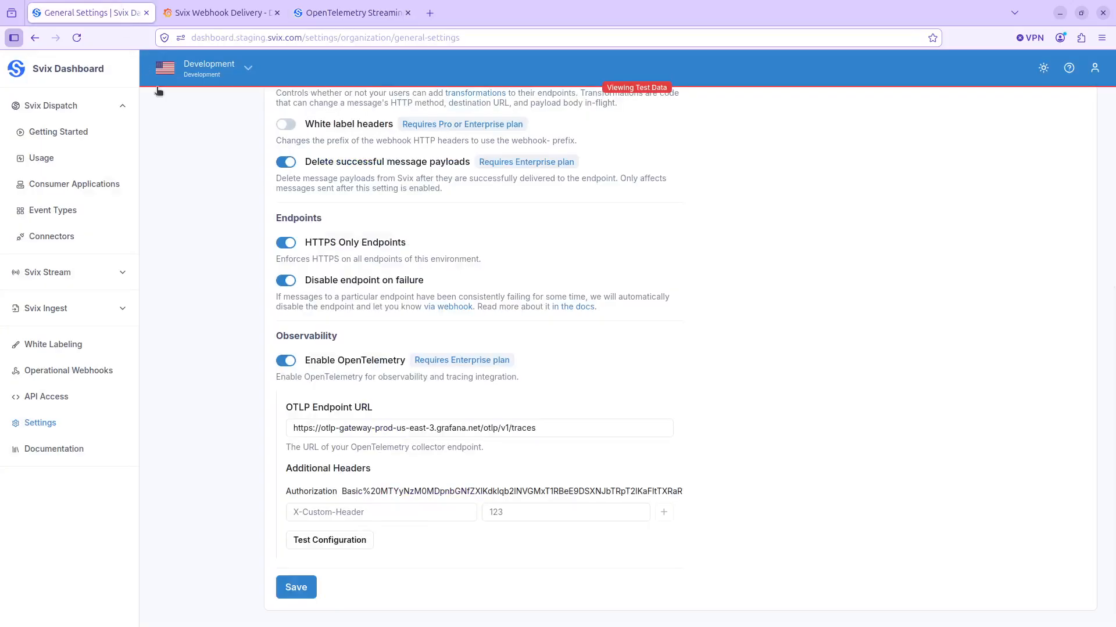
scroll(204, 245, "up", 7)
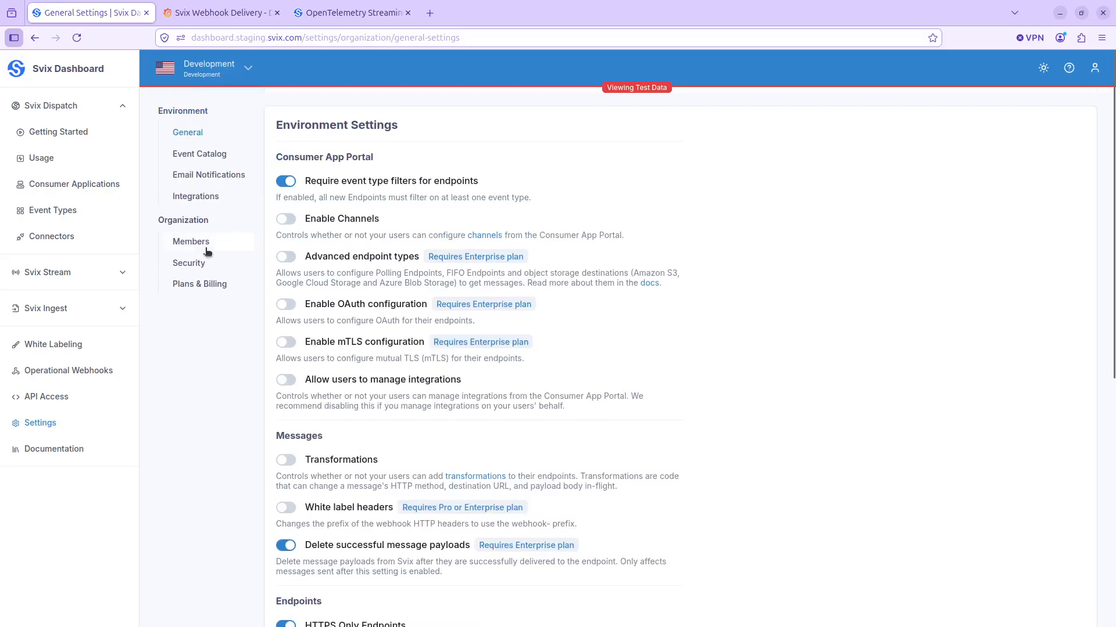
left_click(97, 180)
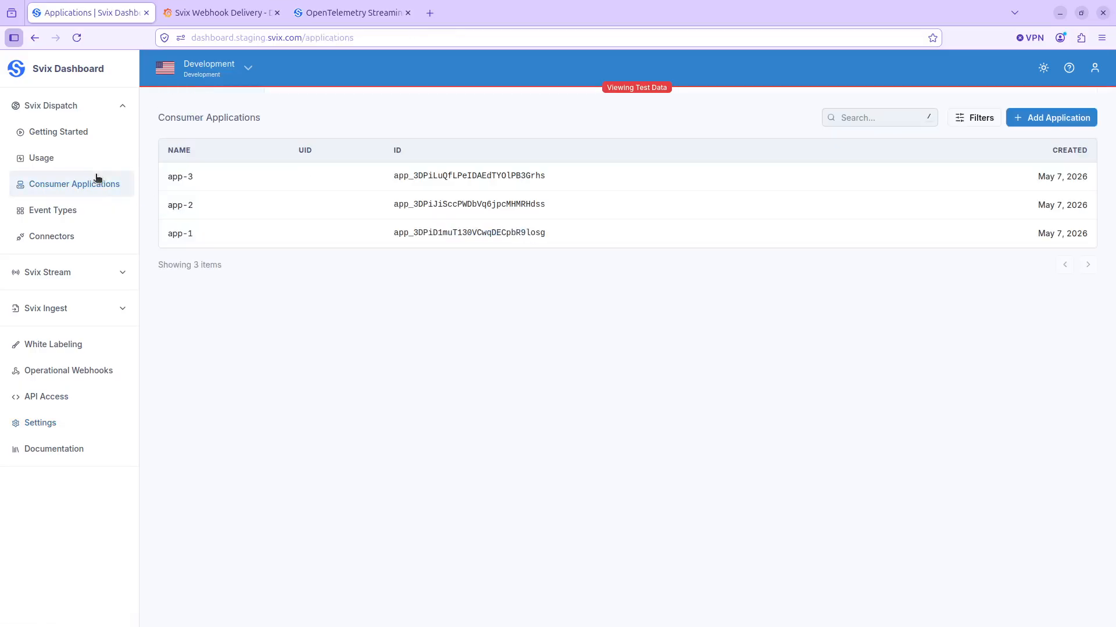